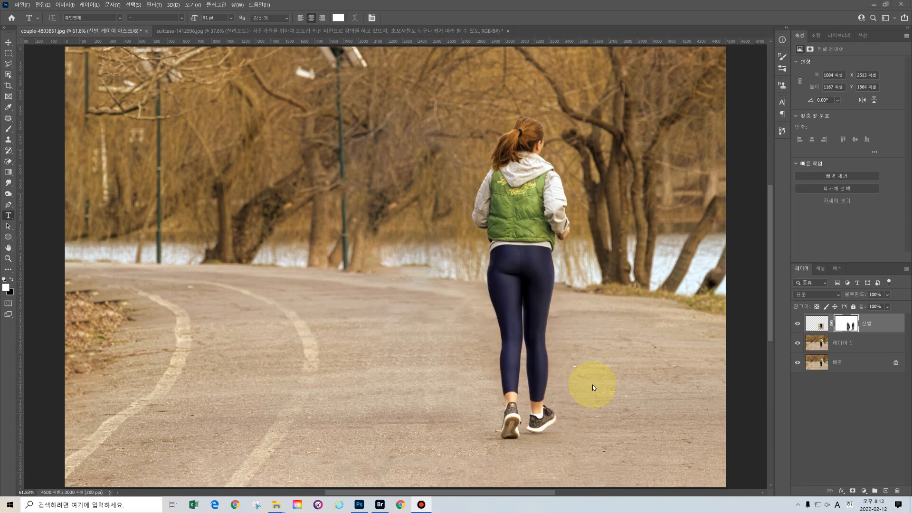
- Compare the jogger photo with its original background layer, and view the suitcase photo with its text layer toggled
{"action": "left_click", "coordinate": [798, 364], "text": "alt"}
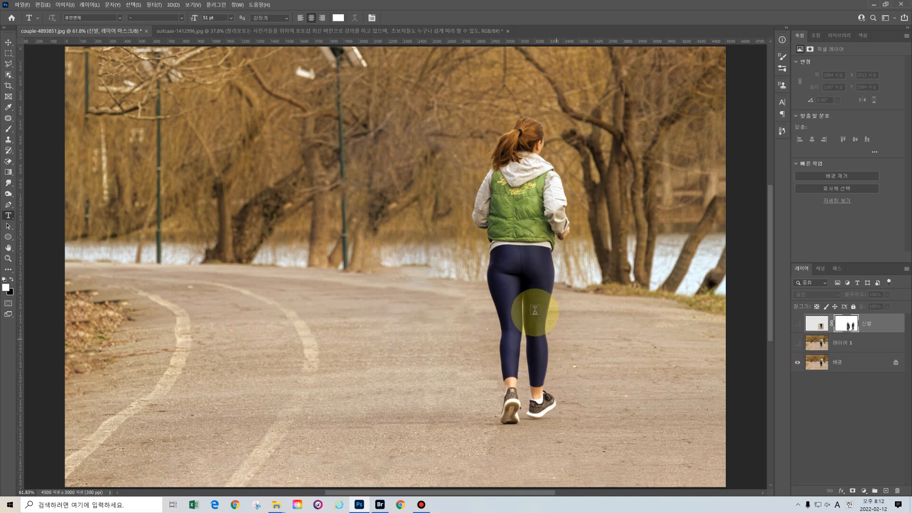
{"action": "left_click", "coordinate": [798, 364], "text": "alt"}
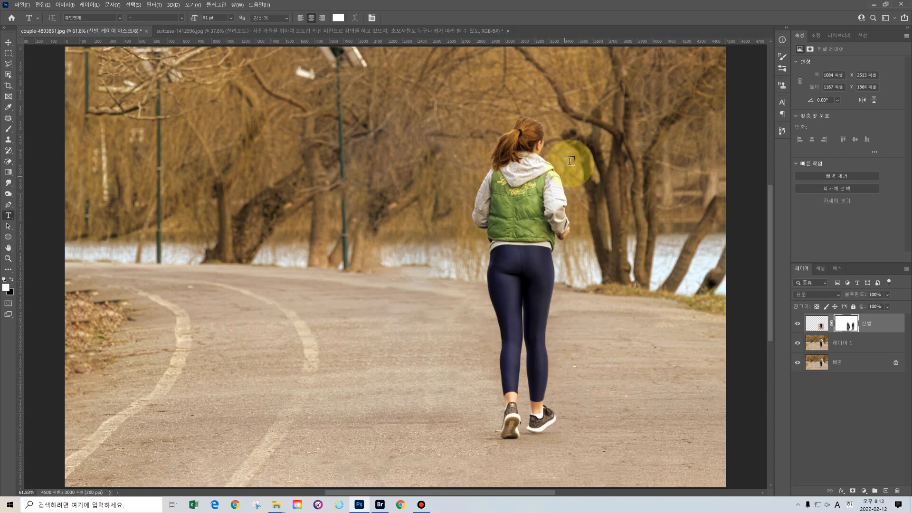
{"action": "left_click", "coordinate": [452, 33]}
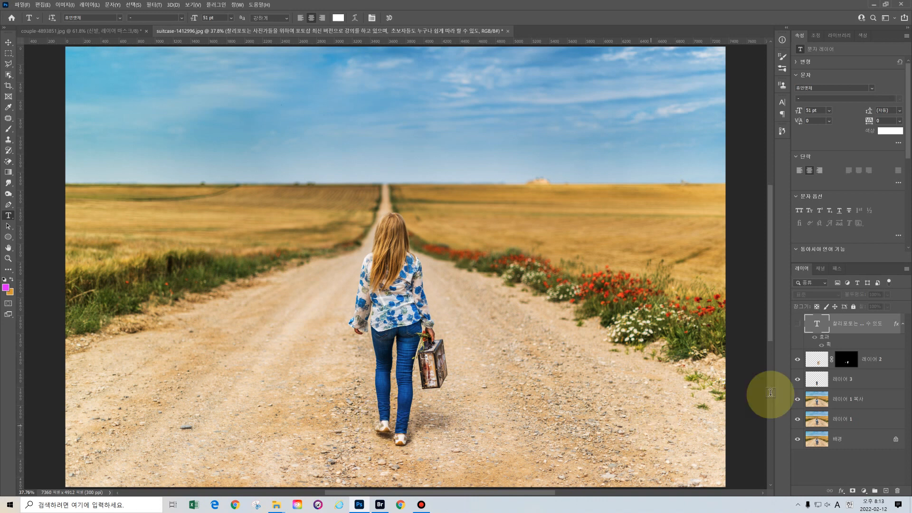
{"action": "left_click", "coordinate": [799, 323]}
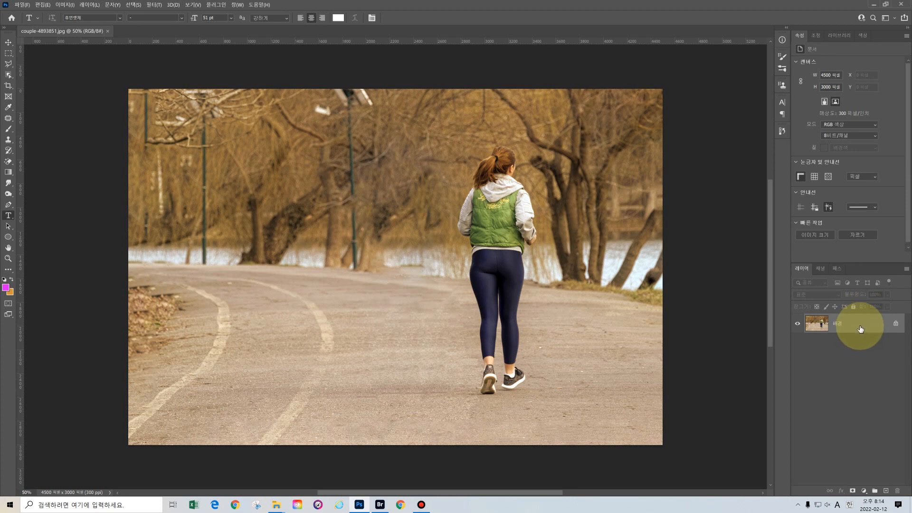
- Duplicate the background layer and copy a rectangular area around the woman's legs, about 1150 by 1035 px, onto a new layer
{"action": "key", "text": "ctrl+j"}
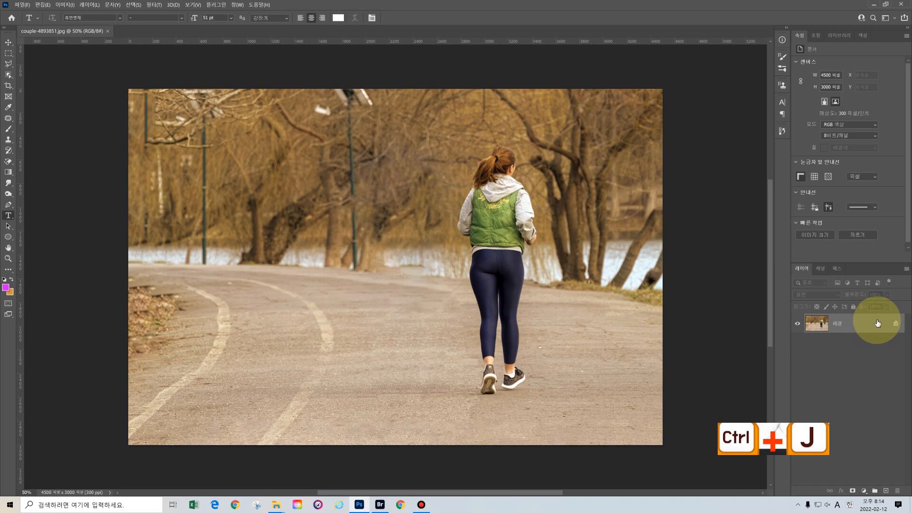
{"action": "key", "text": "ctrl+j"}
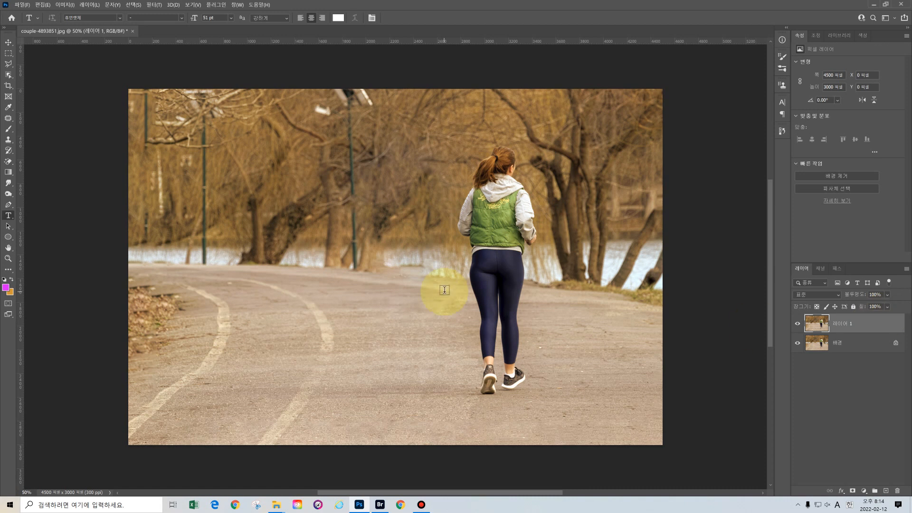
{"action": "left_click", "coordinate": [9, 54]}
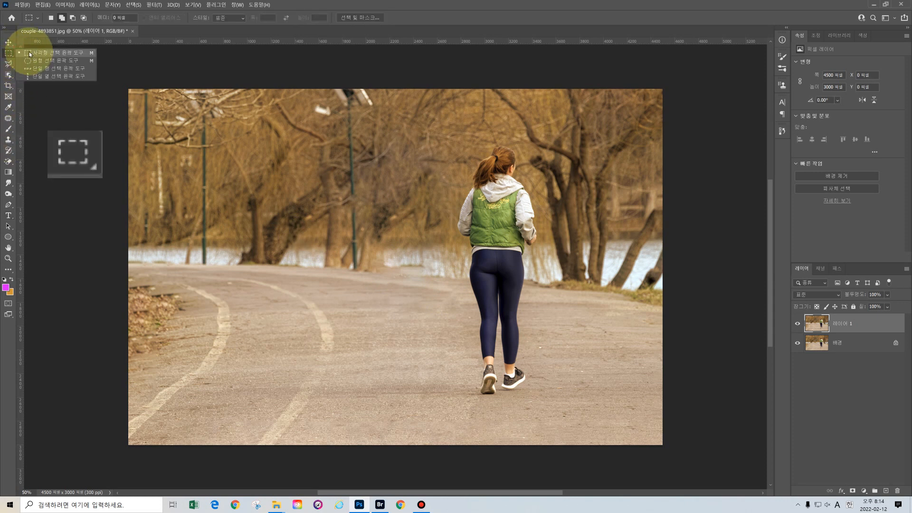
{"action": "left_click", "coordinate": [26, 53]}
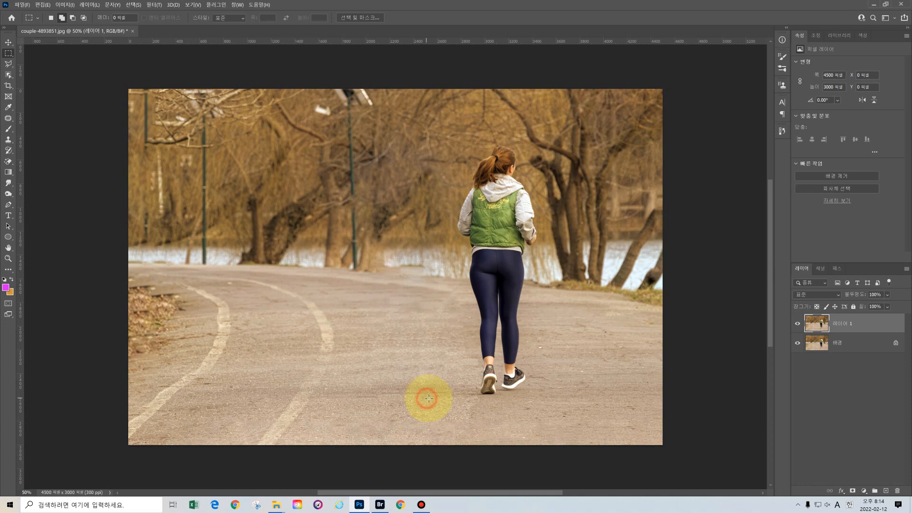
{"action": "left_click_drag", "start_coordinate": [427, 399], "coordinate": [564, 276]}
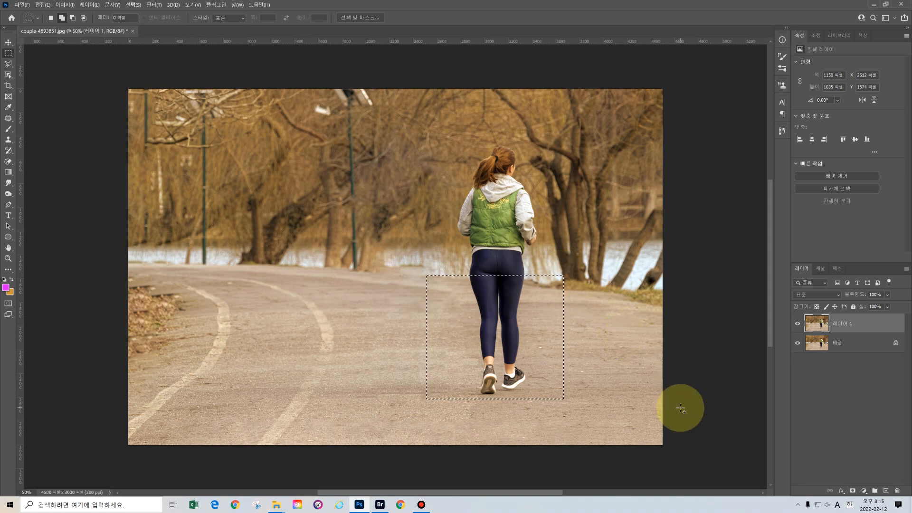
{"action": "key", "text": "ctrl+j"}
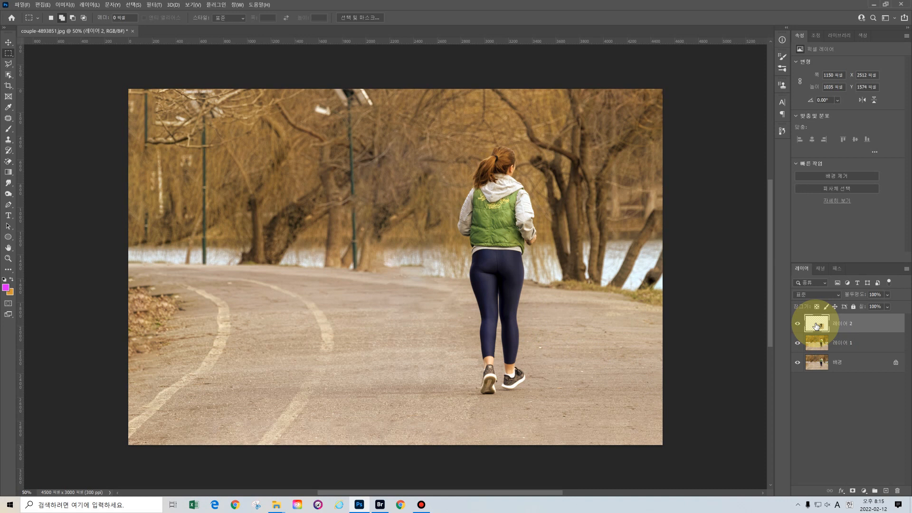
- Rename the new legs layer as 신발
{"action": "double_click", "coordinate": [846, 323]}
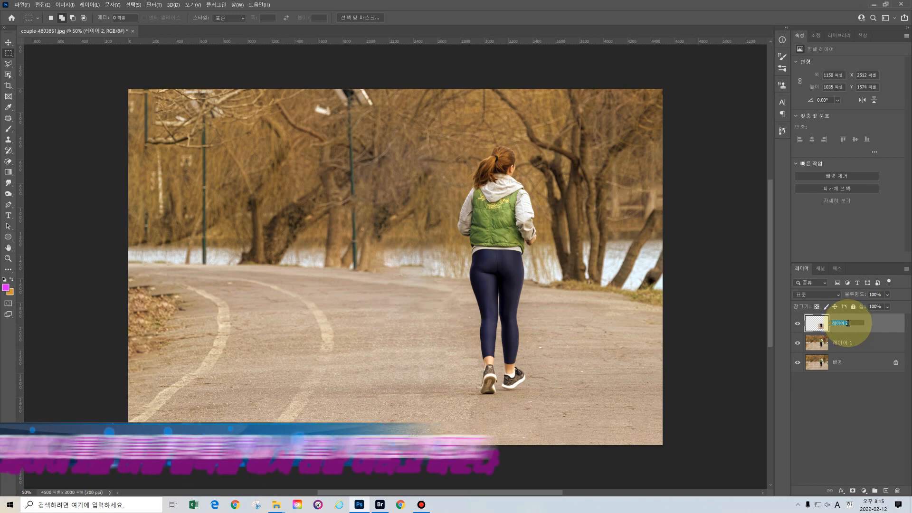
{"action": "type", "text": "ㅅ"}
{"action": "key", "text": "BackSpace"}
{"action": "key", "text": "BackSpace"}
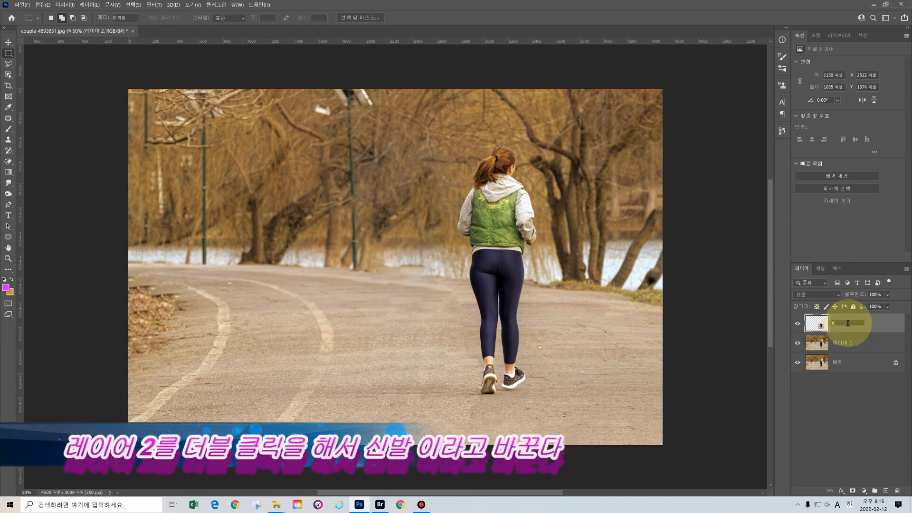
{"action": "key", "text": "Hangul"}
{"action": "type", "text": "ㅅ"}
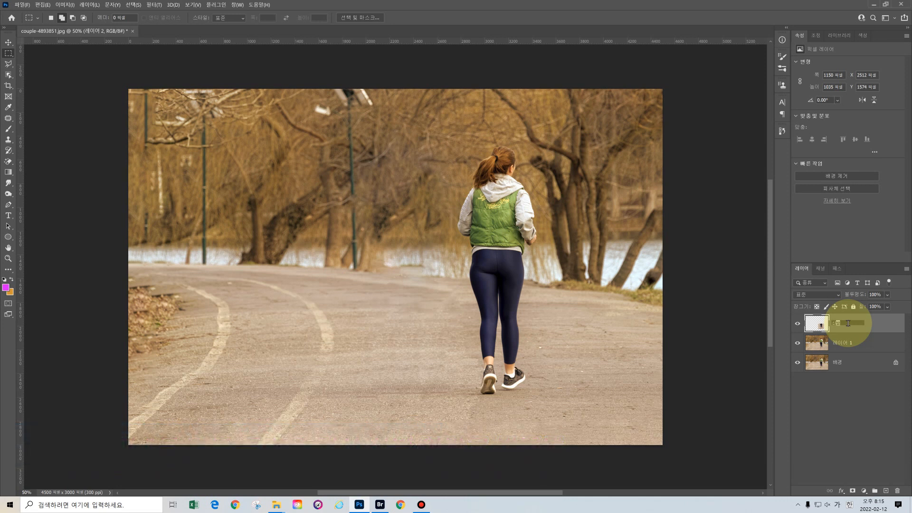
{"action": "left_click", "coordinate": [879, 324]}
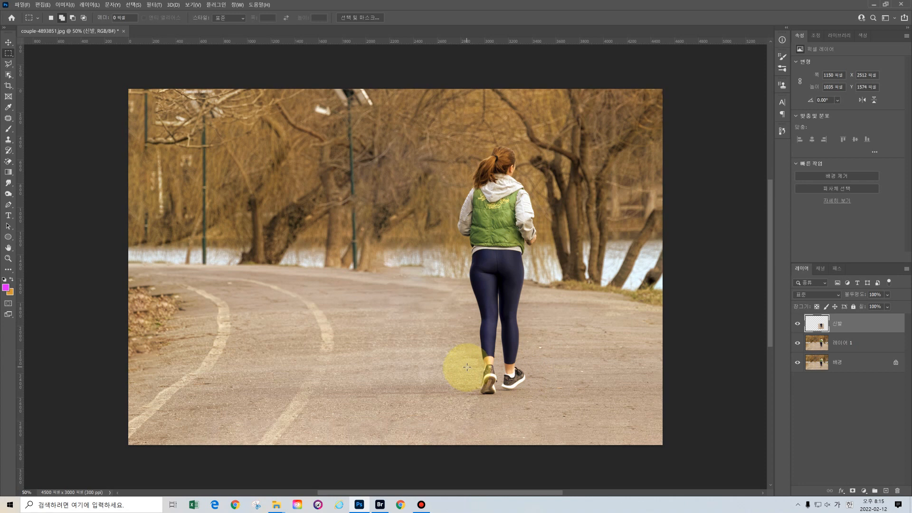
- Save a rectangular selection around both shoes, about 565 by 275 px, as a new channel named 신발, and deselect it
{"action": "left_click_drag", "start_coordinate": [471, 368], "coordinate": [534, 400]}
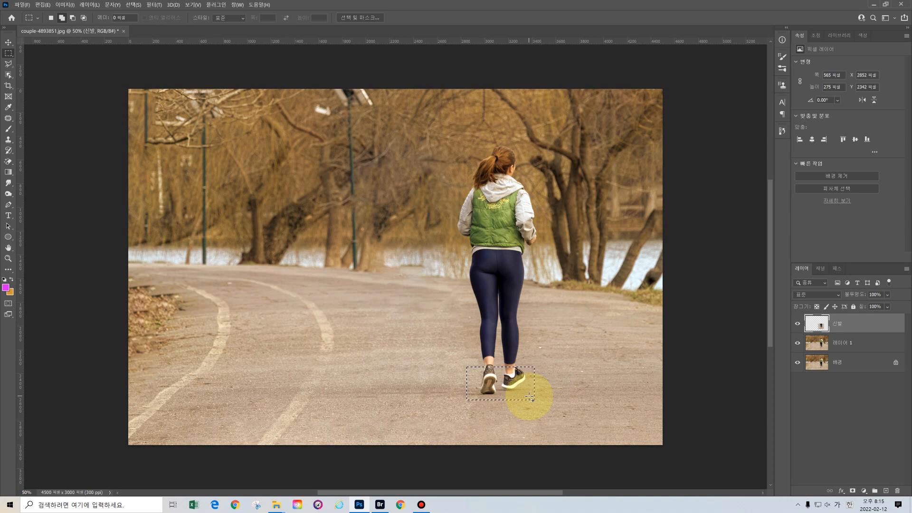
{"action": "right_click", "coordinate": [517, 380]}
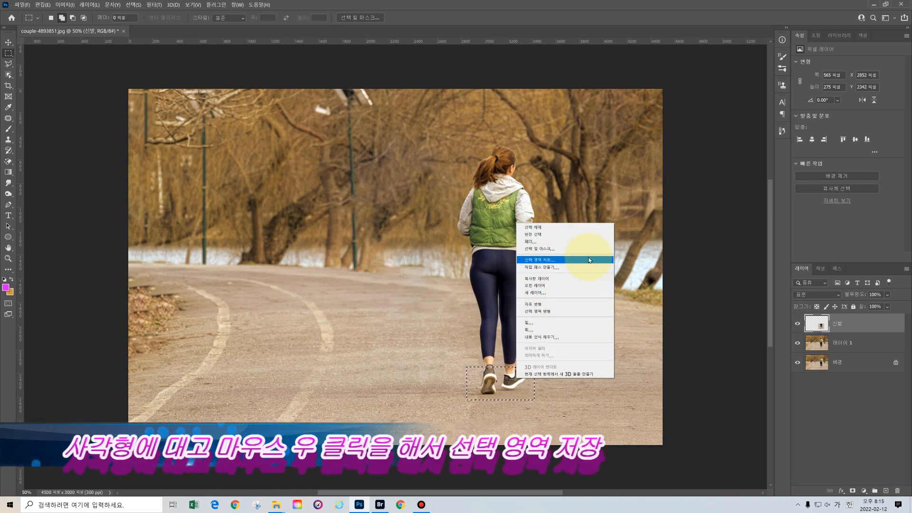
{"action": "left_click", "coordinate": [589, 260]}
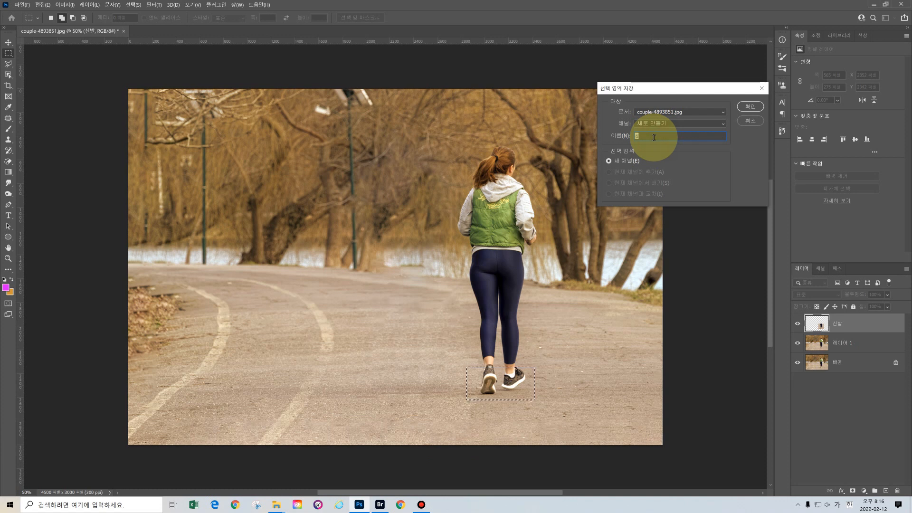
{"action": "type", "text": "발"}
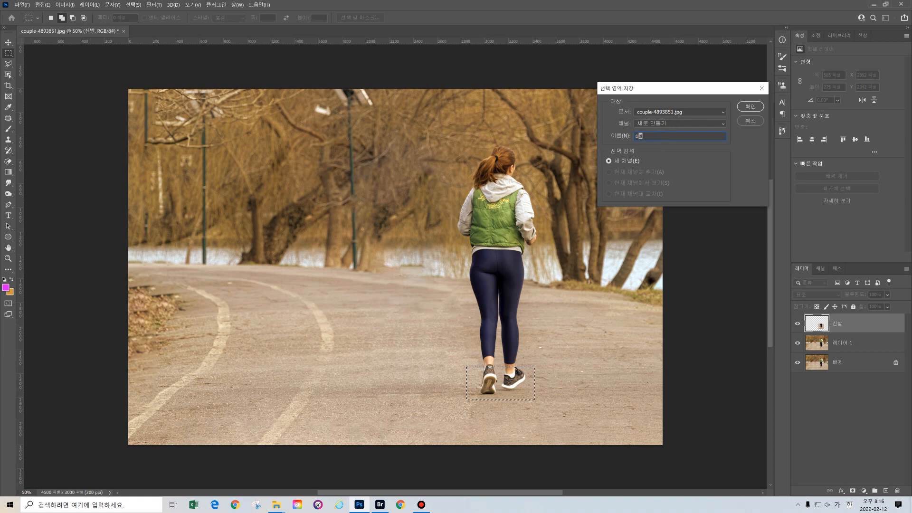
{"action": "left_click", "coordinate": [750, 108]}
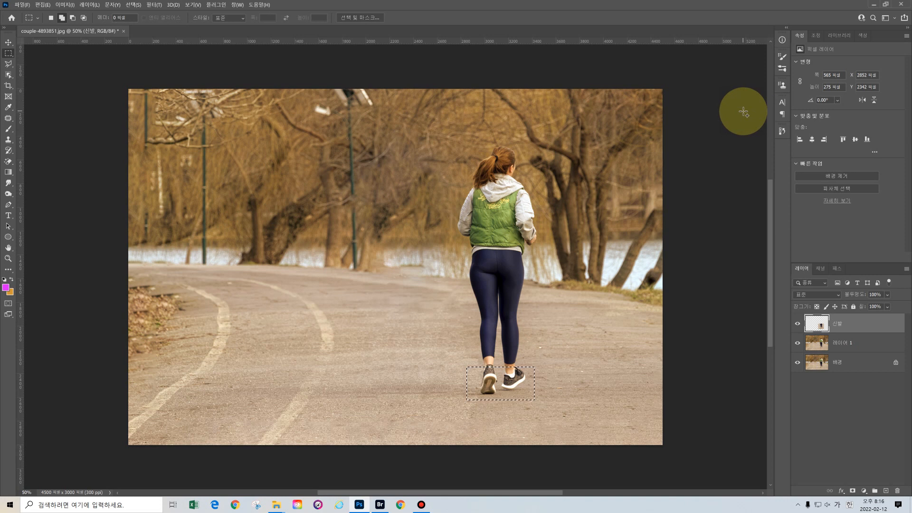
{"action": "left_click", "coordinate": [822, 269]}
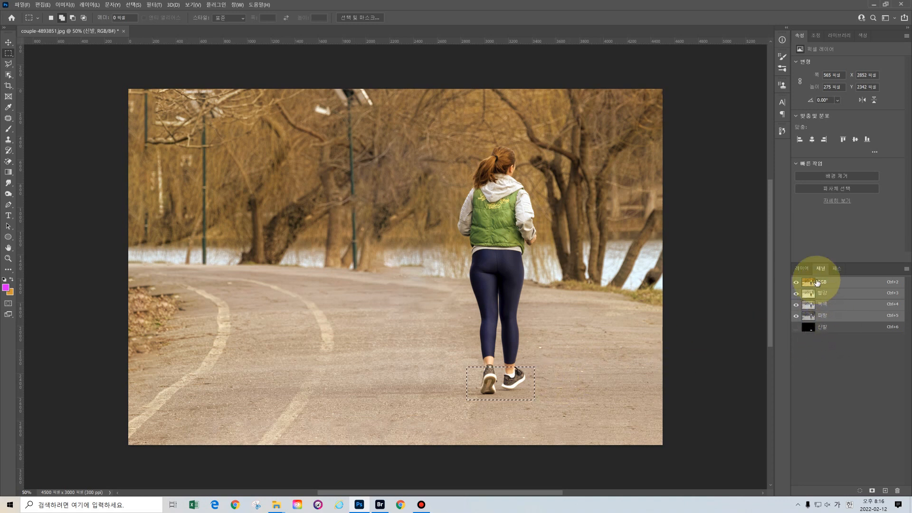
{"action": "left_click", "coordinate": [802, 269]}
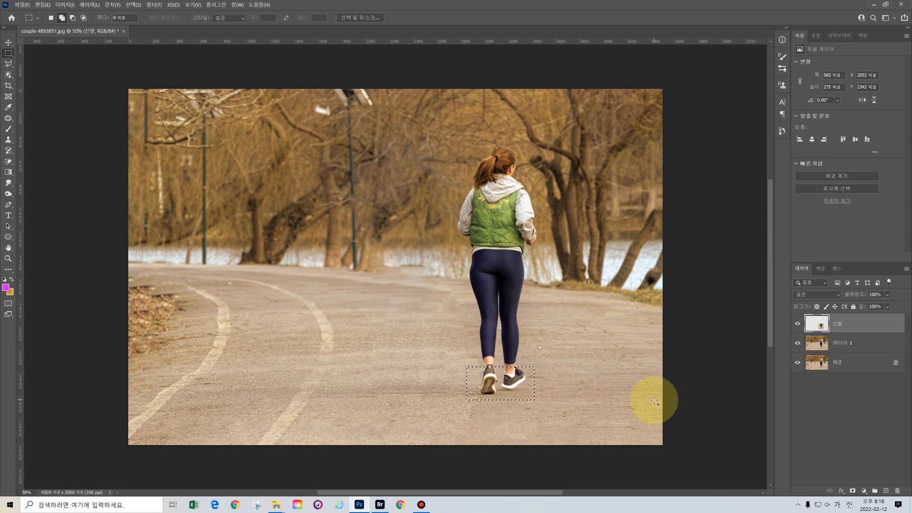
{"action": "key", "text": "ctrl+d"}
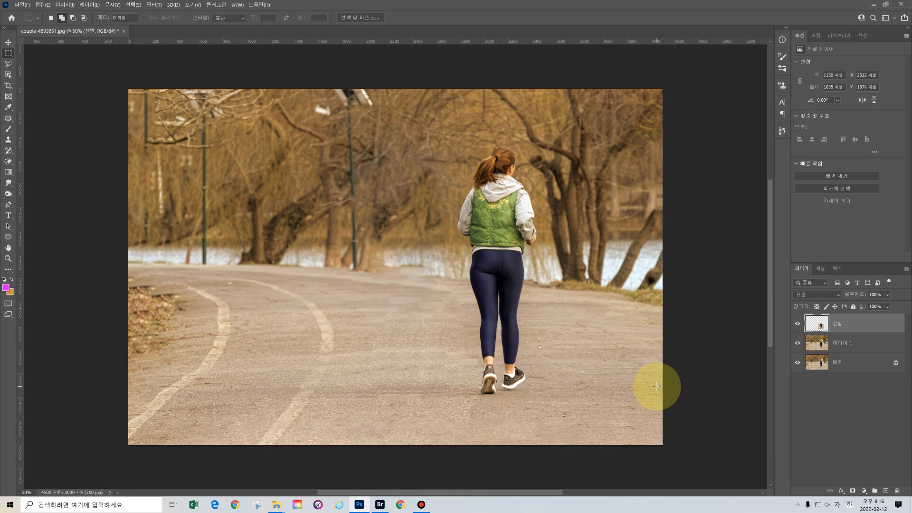
- Stretch the 신발 layer's contents downward to 116.43% height with Content-Aware Scale, protecting the 신발 channel, and deselect
{"action": "left_click", "coordinate": [821, 325], "text": "ctrl"}
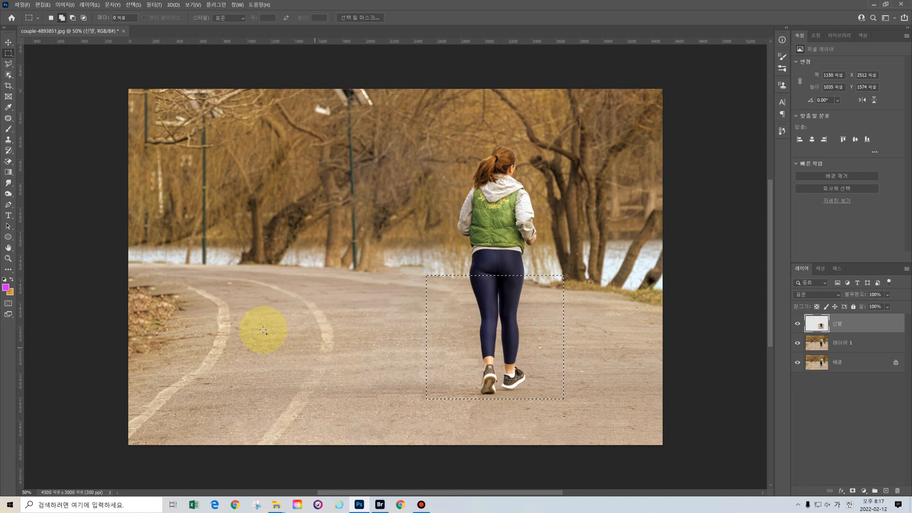
{"action": "left_click", "coordinate": [39, 5]}
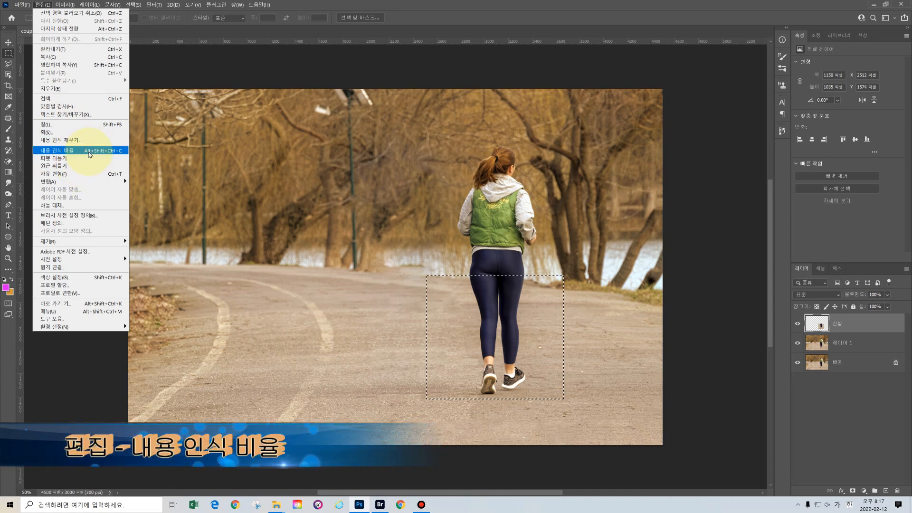
{"action": "left_click", "coordinate": [90, 153]}
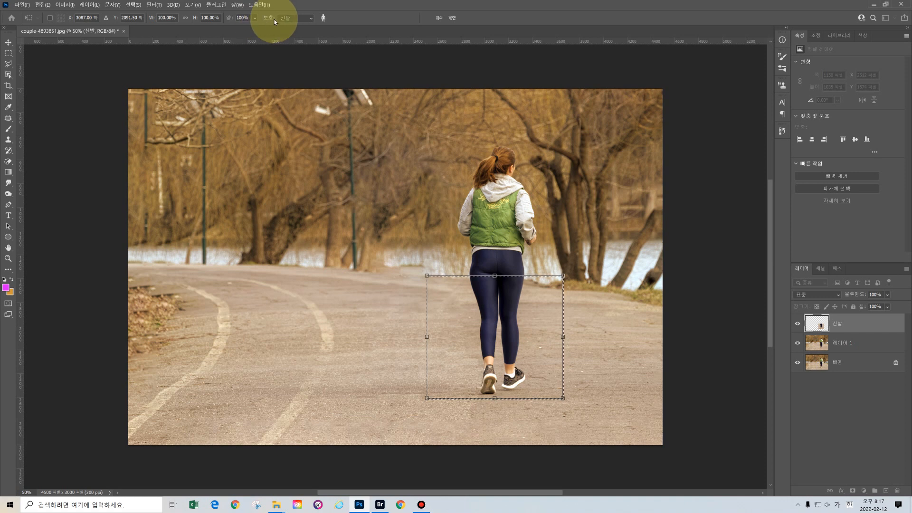
{"action": "left_click", "coordinate": [312, 20]}
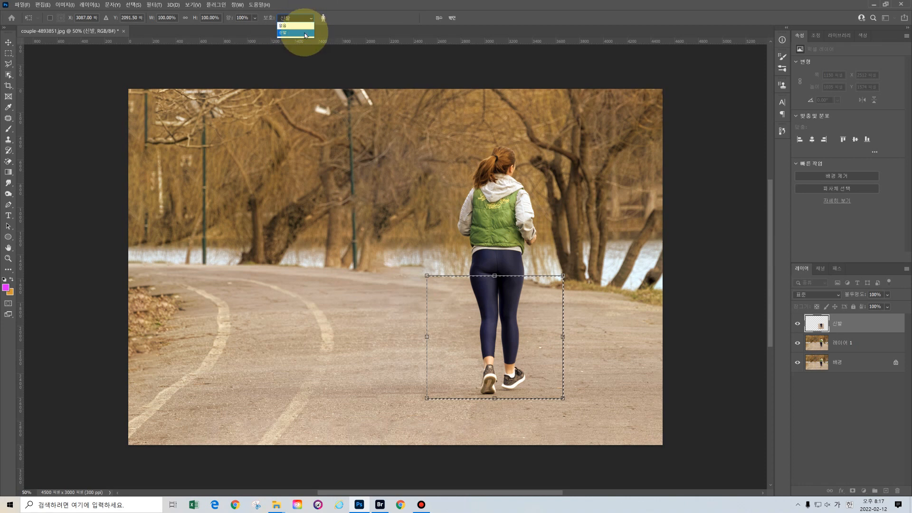
{"action": "left_click", "coordinate": [306, 33]}
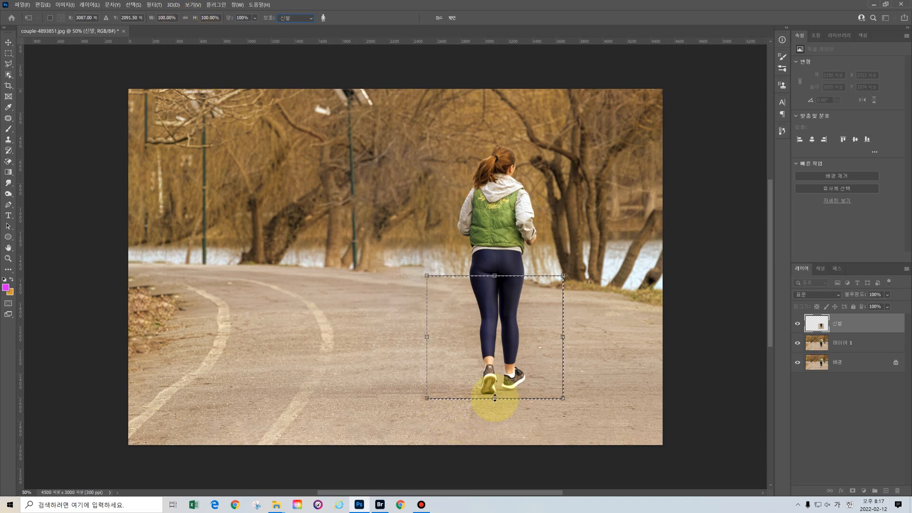
{"action": "left_click_drag", "start_coordinate": [494, 401], "coordinate": [493, 419]}
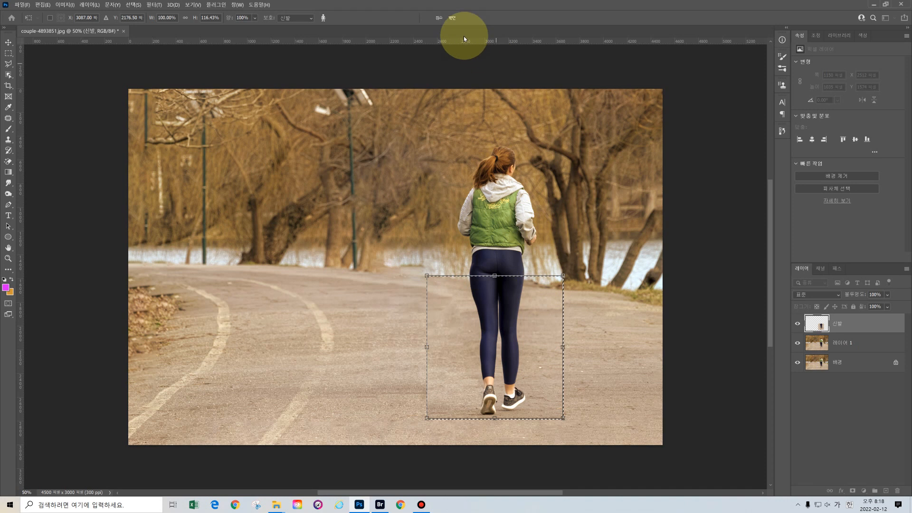
{"action": "left_click", "coordinate": [454, 19]}
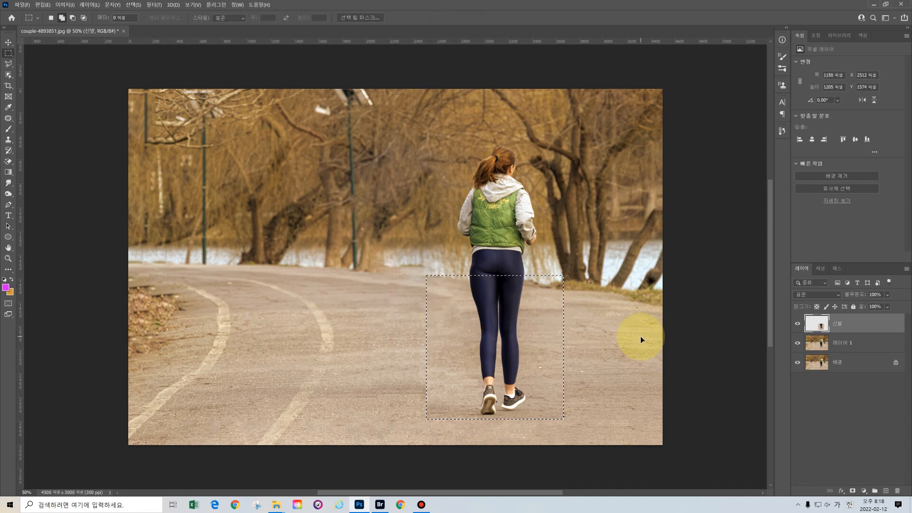
{"action": "key", "text": "ctrl+d"}
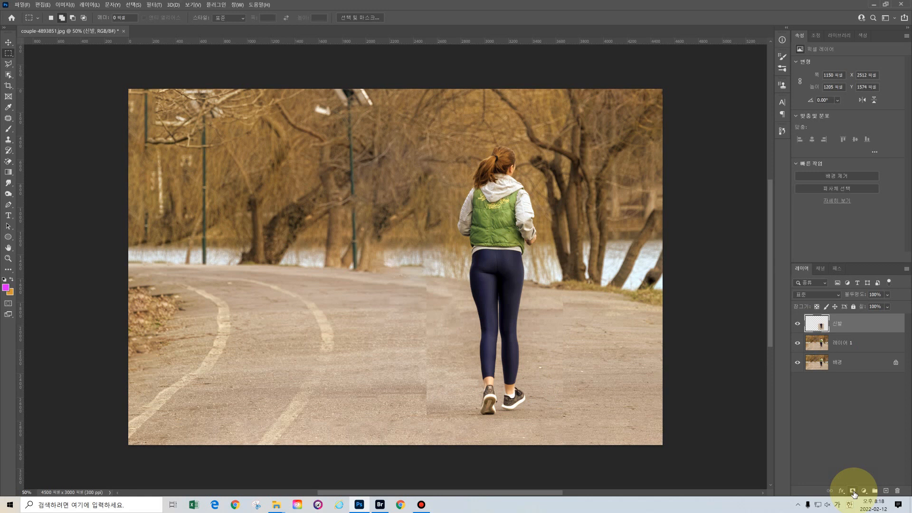
- Add a layer mask to the 신발 layer and paint black along its side seams with a soft 300 px brush at 31% opacity
{"action": "left_click", "coordinate": [853, 492]}
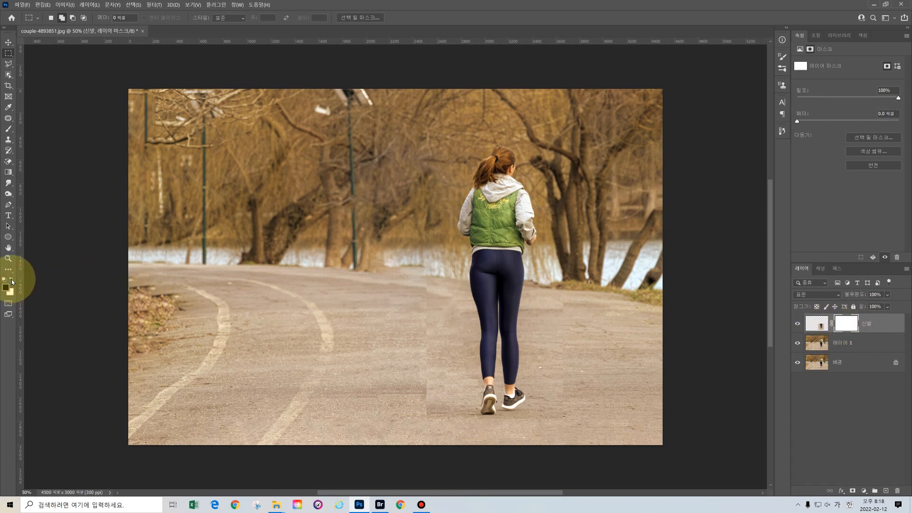
{"action": "left_click", "coordinate": [9, 131]}
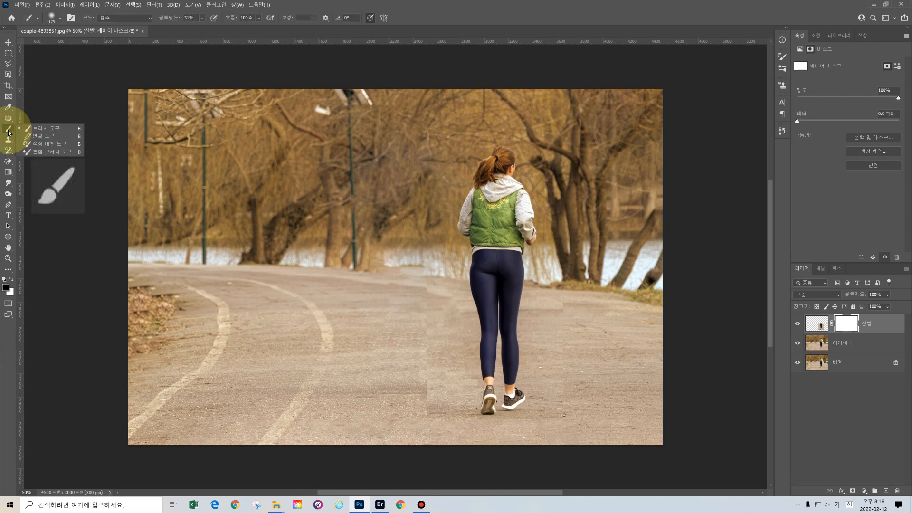
{"action": "left_click", "coordinate": [39, 128]}
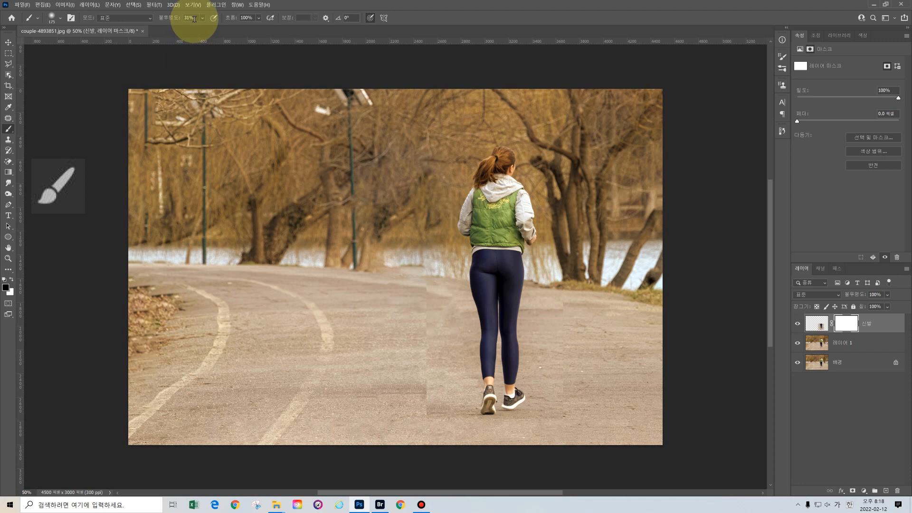
{"action": "key", "text": "bracketright"}
{"action": "key", "text": "bracketright"}
{"action": "key", "text": "bracketright"}
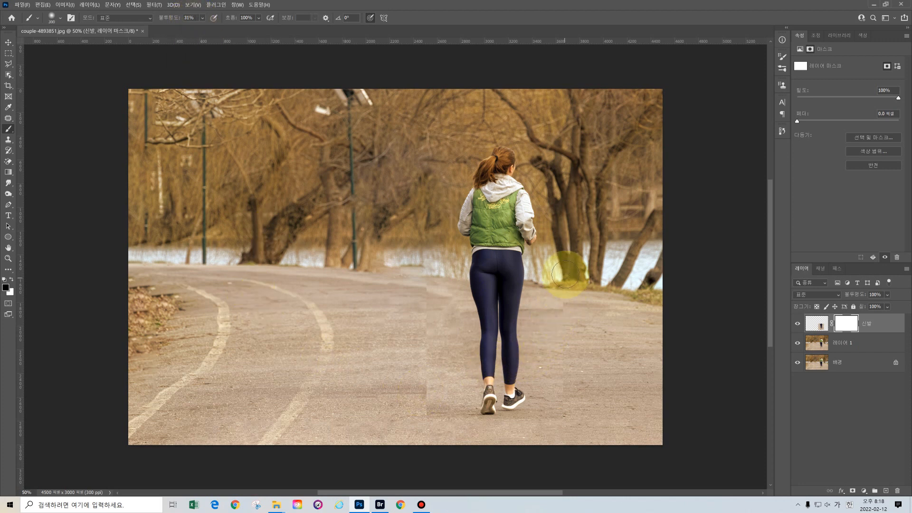
{"action": "left_click_drag", "start_coordinate": [568, 277], "coordinate": [567, 366]}
{"action": "mouse_move", "coordinate": [569, 289]}
{"action": "left_mouse_down"}
{"action": "mouse_move", "coordinate": [558, 428]}
{"action": "mouse_move", "coordinate": [564, 388]}
{"action": "mouse_move", "coordinate": [564, 409]}
{"action": "left_mouse_up"}
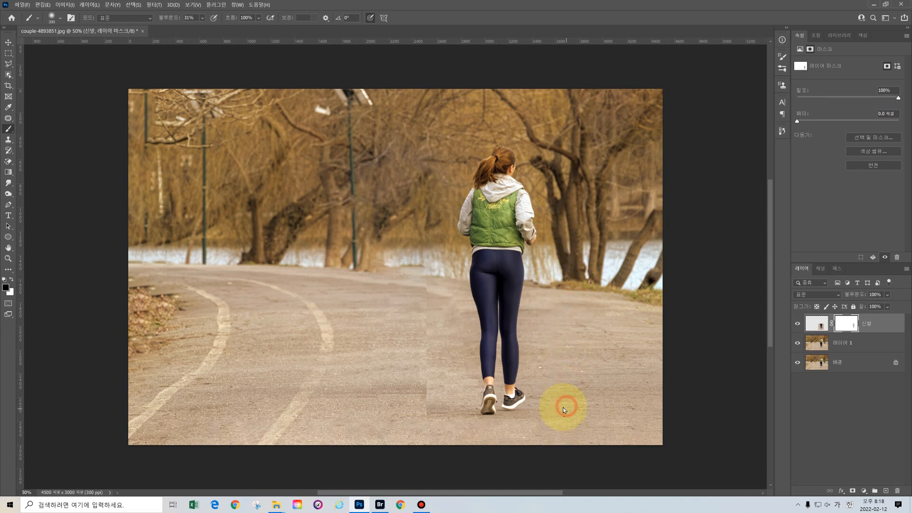
{"action": "mouse_move", "coordinate": [442, 418]}
{"action": "left_mouse_down"}
{"action": "mouse_move", "coordinate": [427, 403]}
{"action": "mouse_move", "coordinate": [433, 258]}
{"action": "mouse_move", "coordinate": [417, 386]}
{"action": "mouse_move", "coordinate": [427, 412]}
{"action": "mouse_move", "coordinate": [423, 323]}
{"action": "mouse_move", "coordinate": [435, 264]}
{"action": "left_mouse_up"}
{"action": "left_click_drag", "start_coordinate": [428, 323], "coordinate": [437, 440]}
{"action": "mouse_move", "coordinate": [440, 409]}
{"action": "left_mouse_down"}
{"action": "mouse_move", "coordinate": [444, 440]}
{"action": "mouse_move", "coordinate": [454, 441]}
{"action": "left_mouse_up"}
{"action": "left_click_drag", "start_coordinate": [558, 271], "coordinate": [564, 301]}
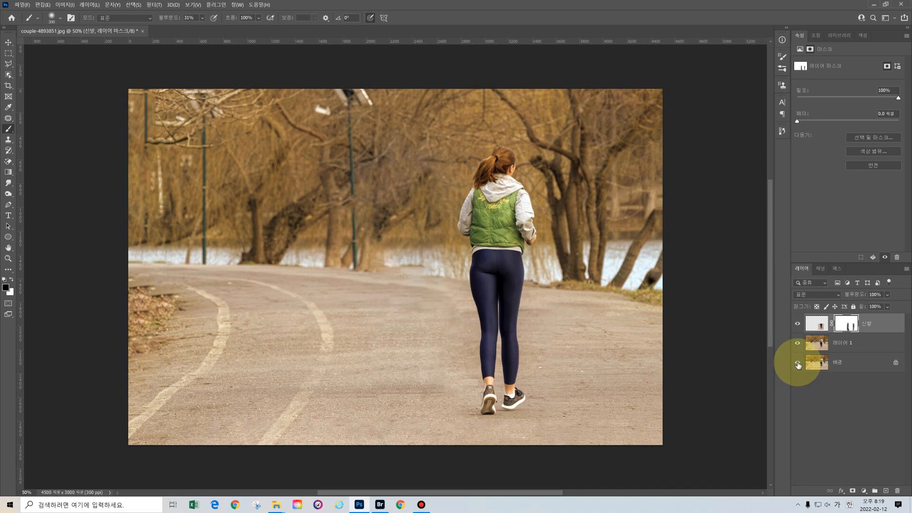
- Compare the lengthened legs with the original by temporarily showing only the background layer
{"action": "left_click", "coordinate": [798, 365], "text": "alt"}
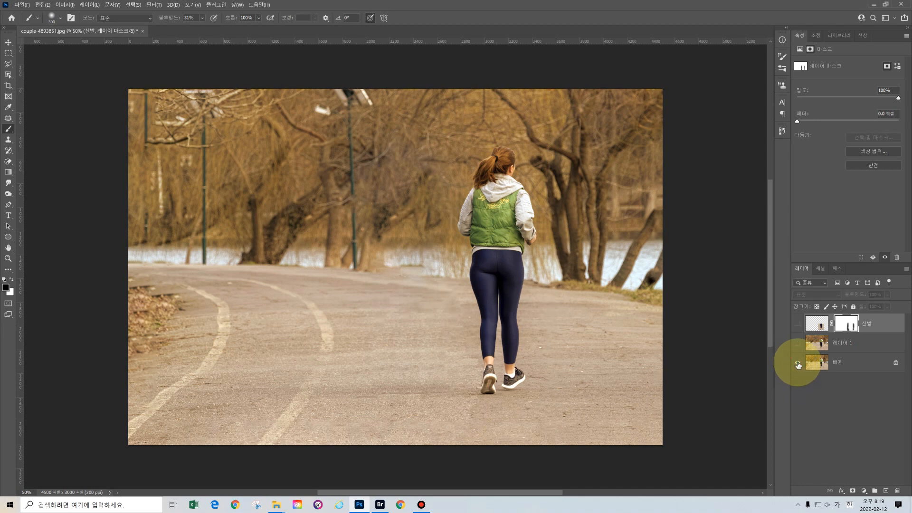
{"action": "left_click", "coordinate": [798, 364], "text": "alt"}
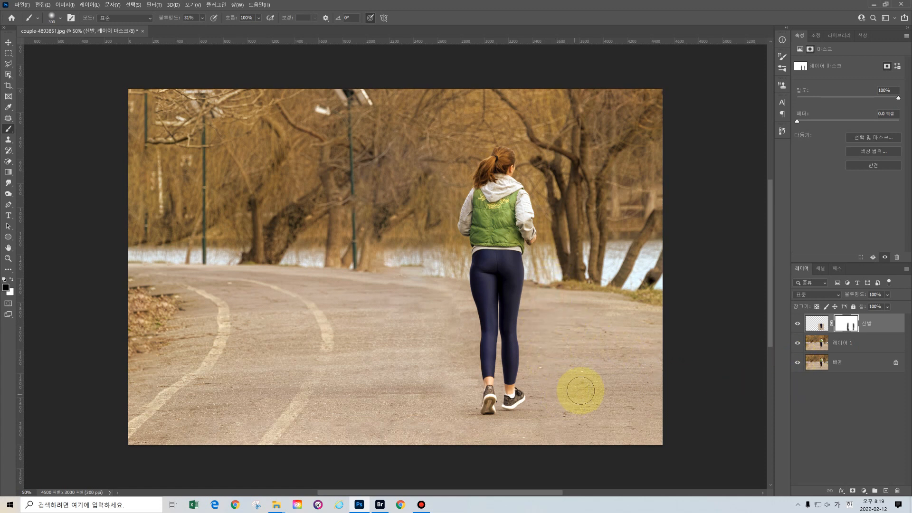
- Switch to Bridge and open suitcase-1412996.jpg in Photoshop
{"action": "left_click", "coordinate": [380, 505]}
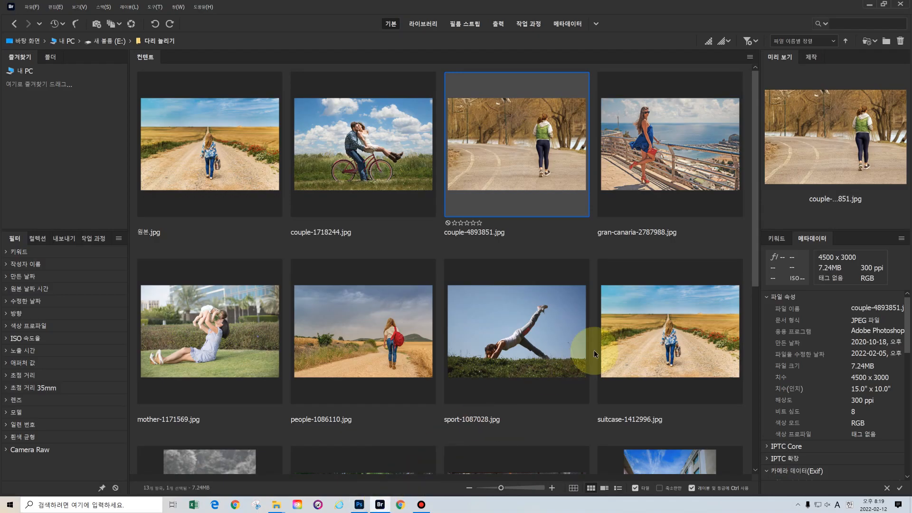
{"action": "double_click", "coordinate": [697, 333]}
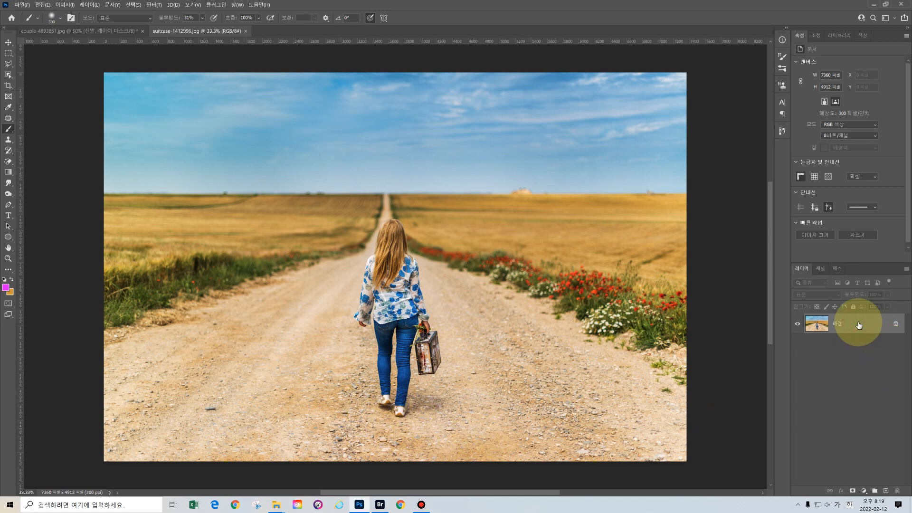
- Duplicate the background layer twice and rename the top copy 가방
{"action": "key", "text": "ctrl+j"}
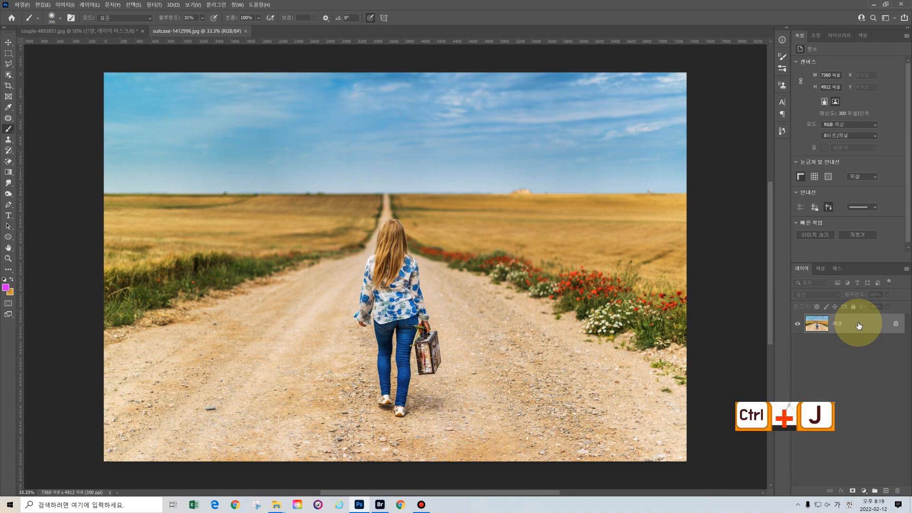
{"action": "key", "text": "ctrl+j"}
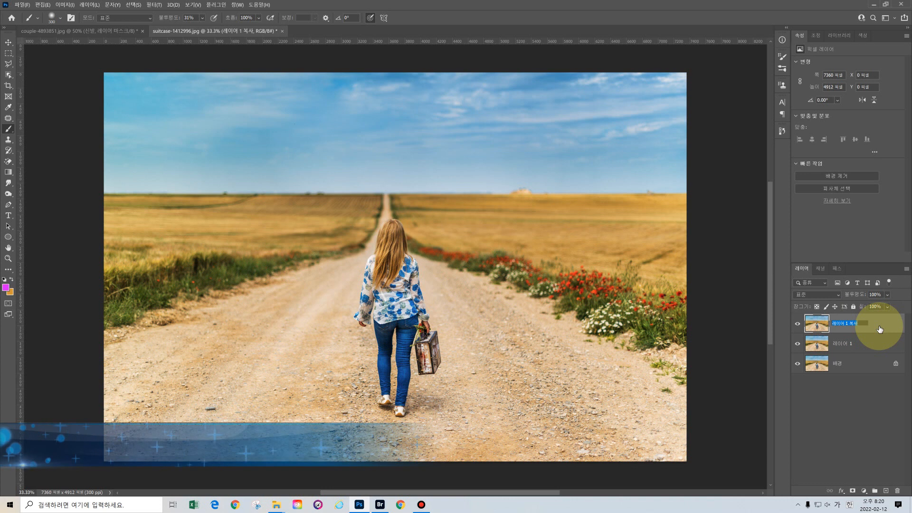
{"action": "type", "text": "ㄱㅏ방"}
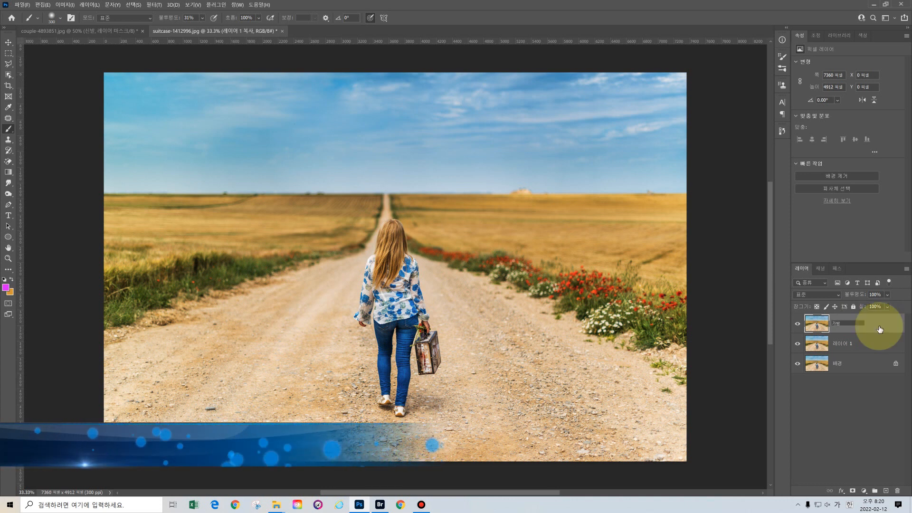
{"action": "key", "text": "Return"}
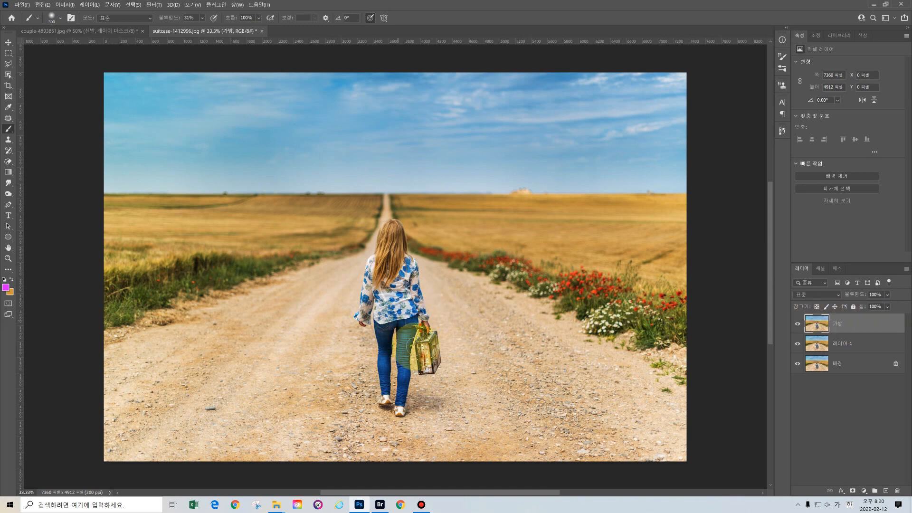
- Copy a polygonal area around the suitcase and hand, about 700 by 1099 px with 15 px feather, onto a new layer
{"action": "scroll", "coordinate": [452, 337], "scroll_direction": "up", "scroll_amount": 2}
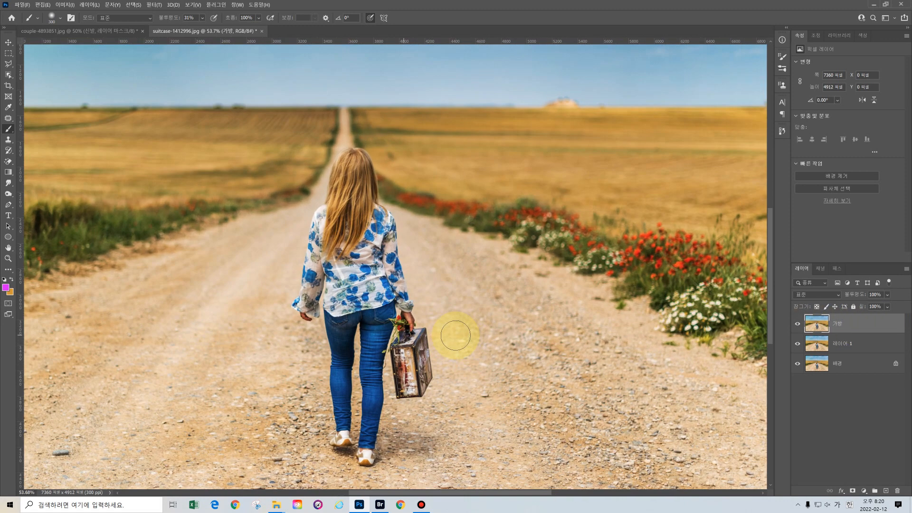
{"action": "left_click_drag", "start_coordinate": [772, 326], "coordinate": [771, 352]}
{"action": "scroll", "coordinate": [352, 352], "scroll_direction": "up", "scroll_amount": 2}
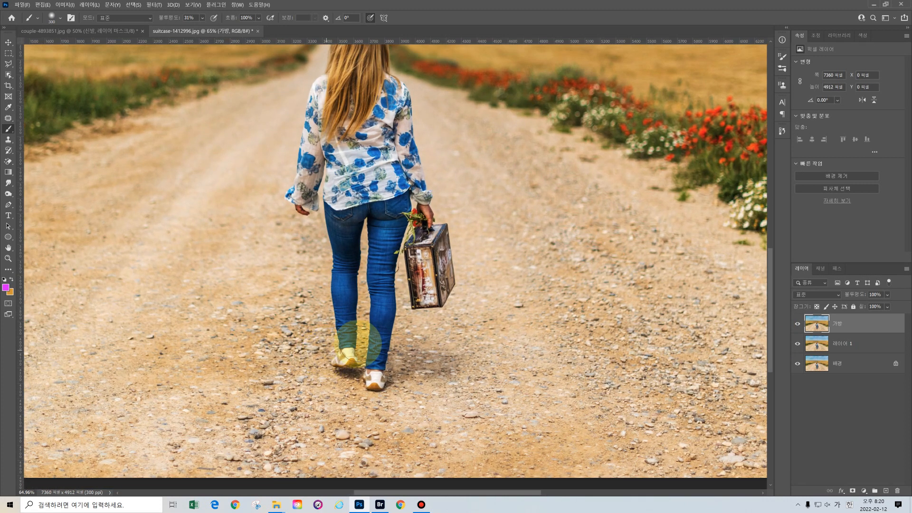
{"action": "scroll", "coordinate": [357, 346], "scroll_direction": "up", "scroll_amount": 1}
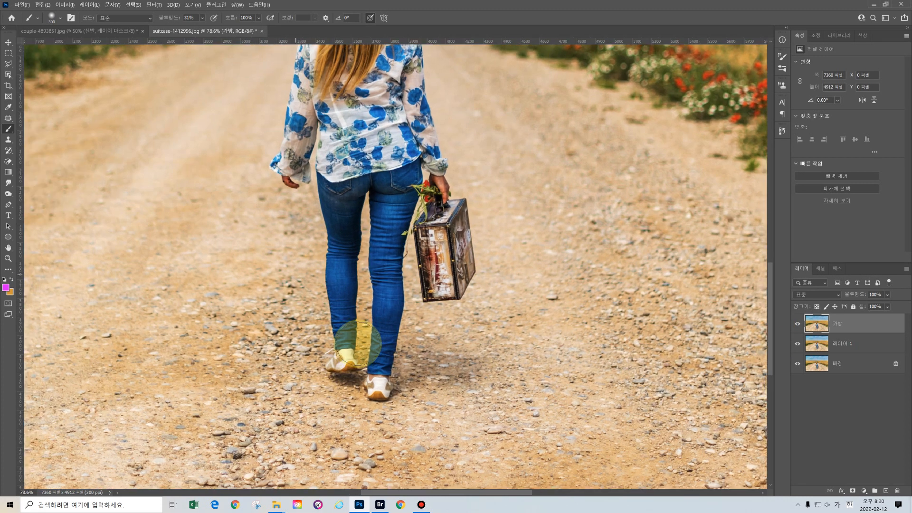
{"action": "scroll", "coordinate": [418, 310], "scroll_direction": "up", "scroll_amount": 3}
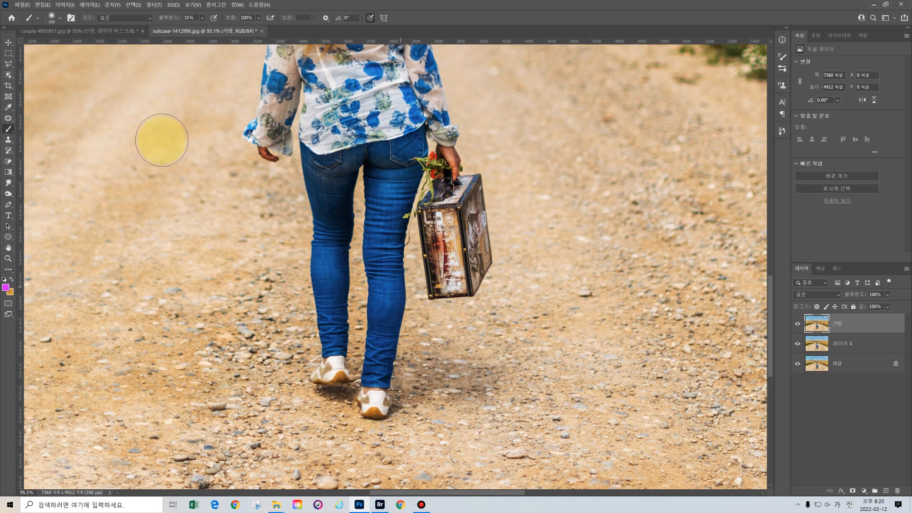
{"action": "left_click", "coordinate": [9, 64]}
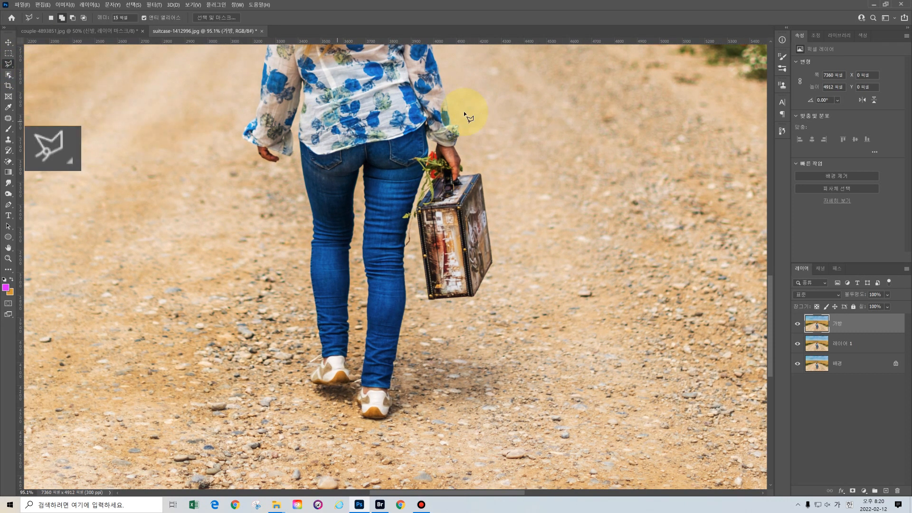
{"action": "mouse_move", "coordinate": [470, 114]}
{"action": "left_mouse_down"}
{"action": "mouse_move", "coordinate": [428, 142]}
{"action": "mouse_move", "coordinate": [409, 243]}
{"action": "mouse_move", "coordinate": [417, 321]}
{"action": "mouse_move", "coordinate": [409, 343]}
{"action": "mouse_move", "coordinate": [540, 342]}
{"action": "left_mouse_up"}
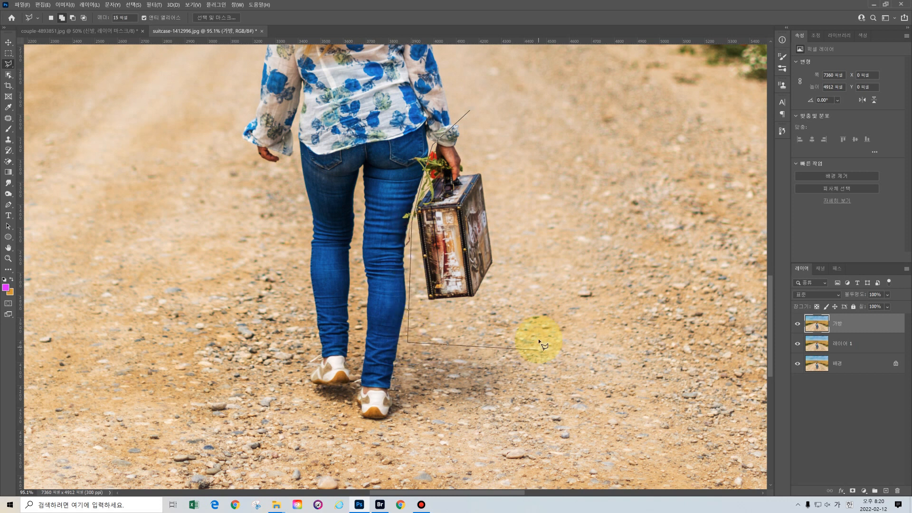
{"action": "left_click", "coordinate": [550, 166]}
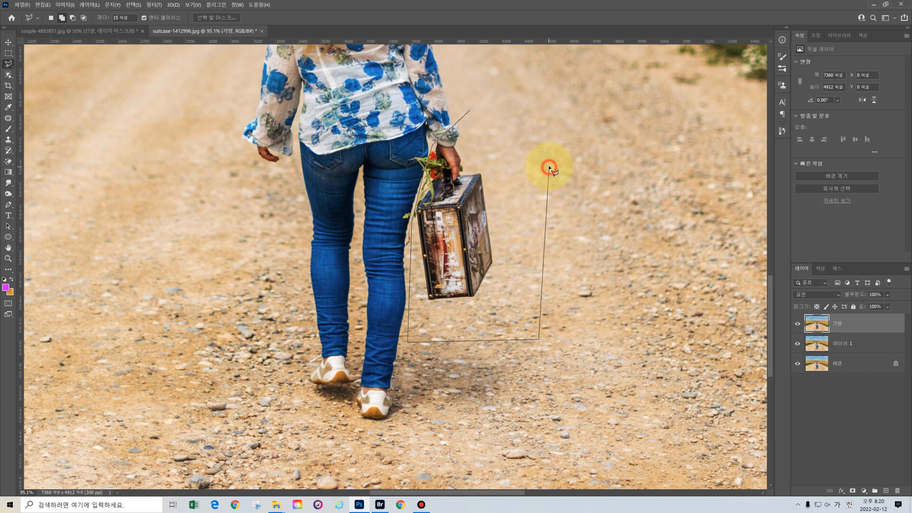
{"action": "left_click", "coordinate": [470, 109]}
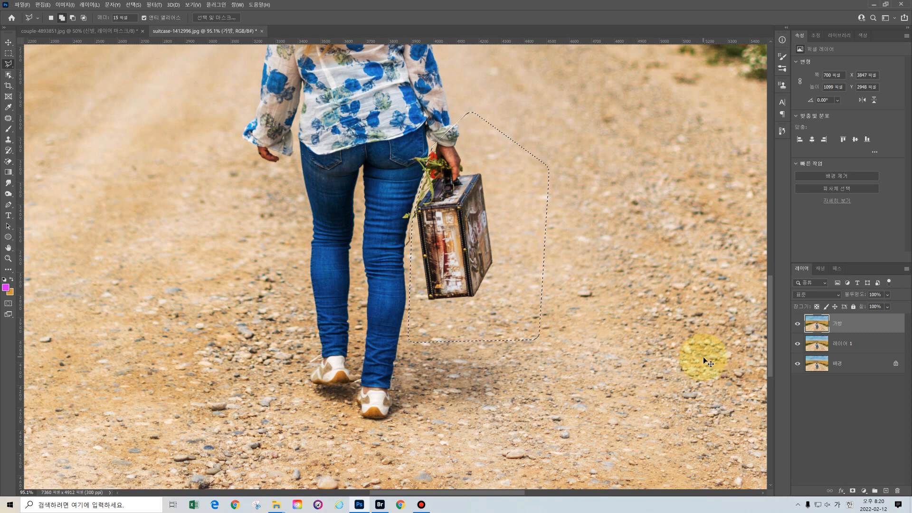
{"action": "key", "text": "ctrl+j"}
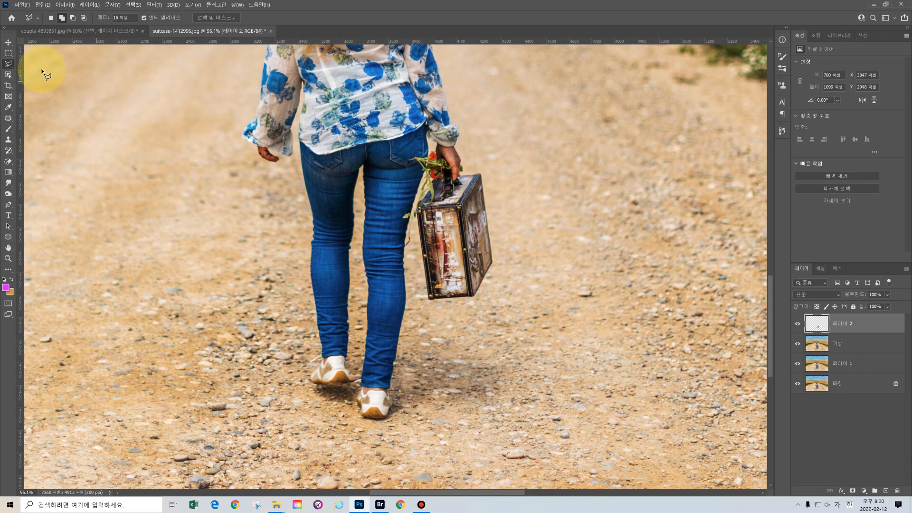
- Select the suitcase and the hand holding it on the new layer with a freehand Object Selection outline
{"action": "left_click", "coordinate": [10, 77]}
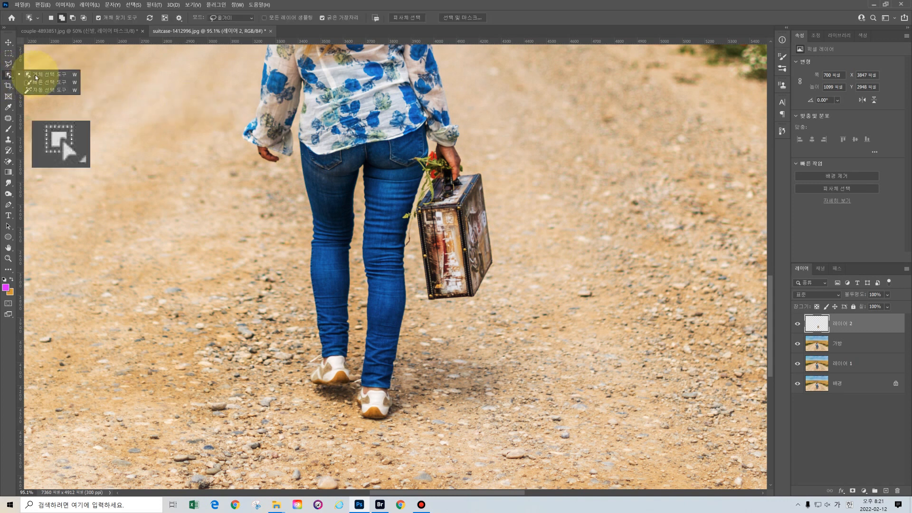
{"action": "left_click", "coordinate": [55, 74]}
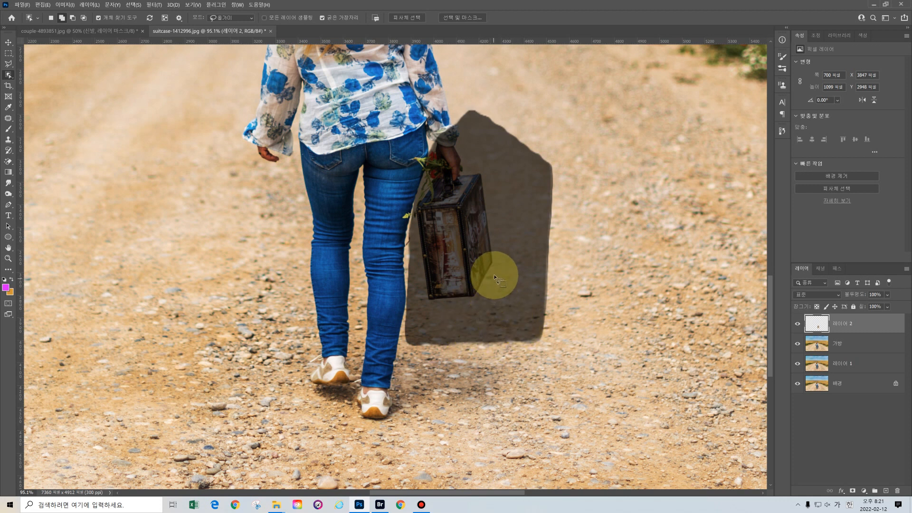
{"action": "left_click_drag", "start_coordinate": [496, 274], "coordinate": [503, 231]}
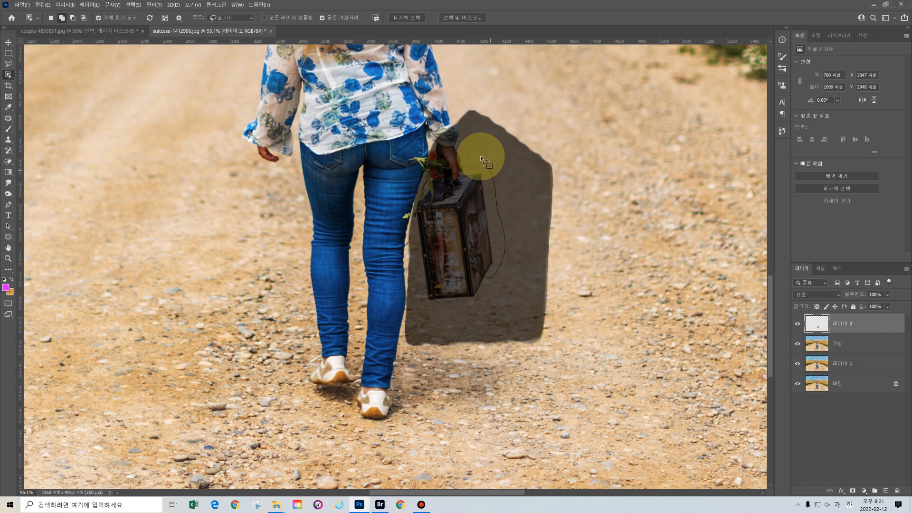
{"action": "mouse_move", "coordinate": [440, 146]}
{"action": "left_mouse_down"}
{"action": "mouse_move", "coordinate": [416, 211]}
{"action": "mouse_move", "coordinate": [413, 278]}
{"action": "left_mouse_up"}
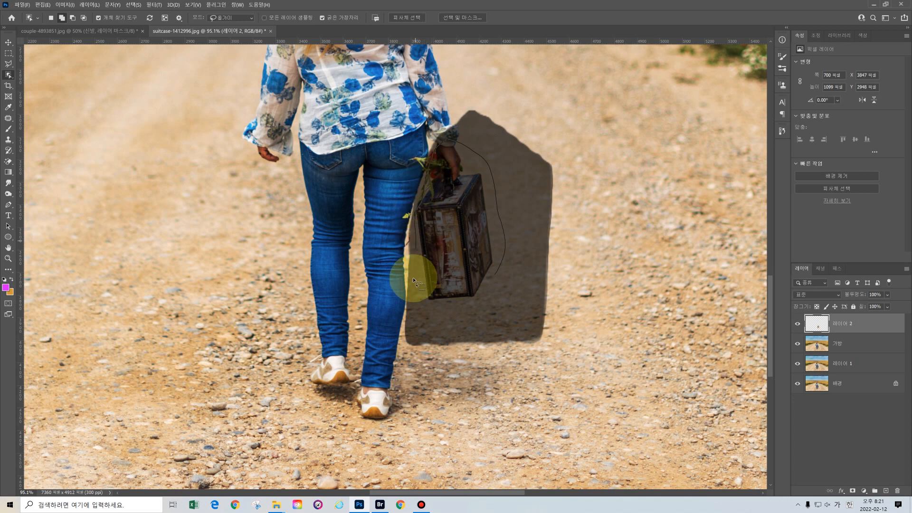
{"action": "left_click_drag", "start_coordinate": [488, 289], "coordinate": [494, 273]}
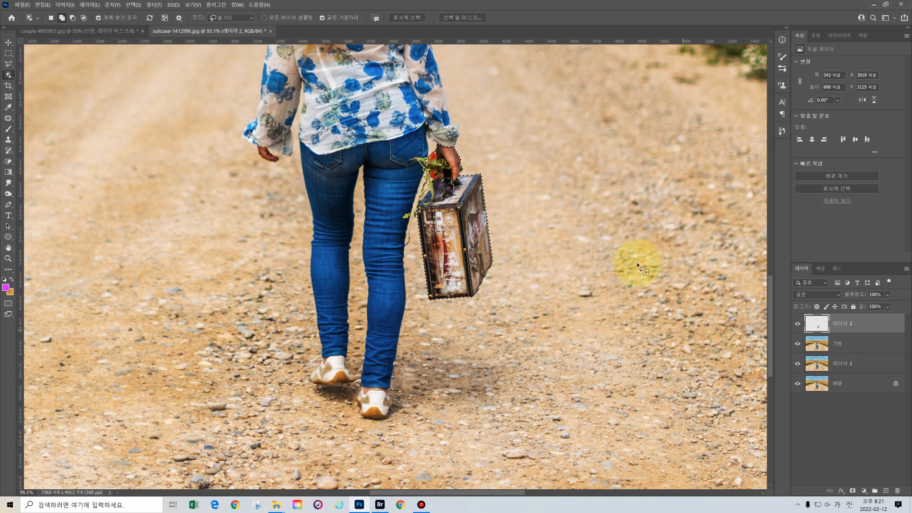
- Check the suitcase selection in Select and Mask using the Overlay view and output it as a layer mask
{"action": "left_click", "coordinate": [464, 18]}
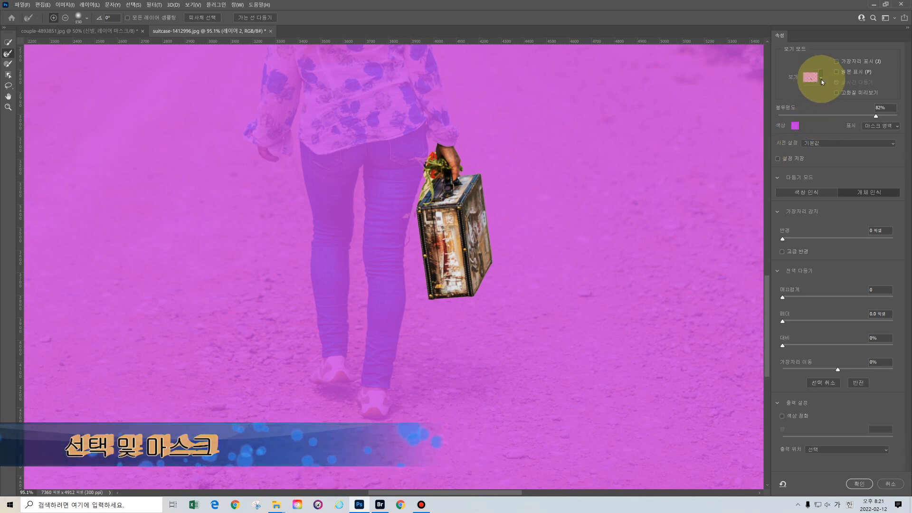
{"action": "left_click", "coordinate": [823, 81]}
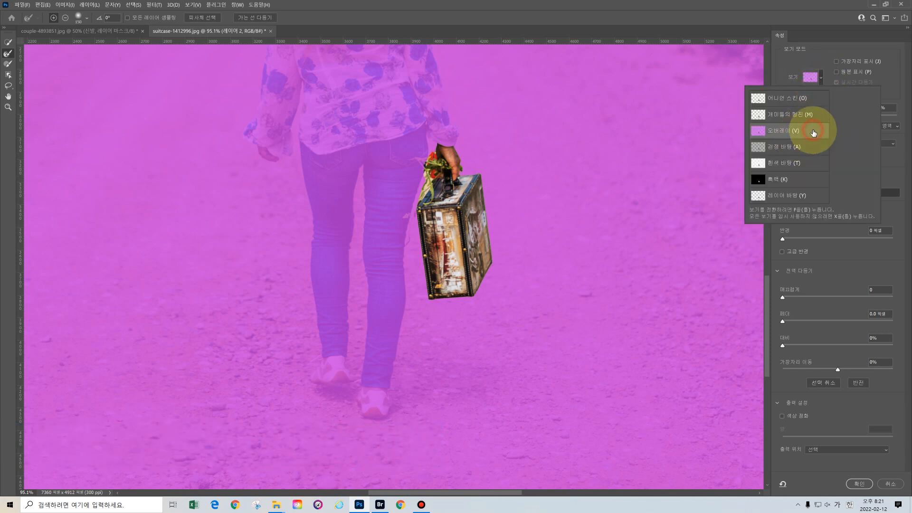
{"action": "left_click", "coordinate": [890, 78]}
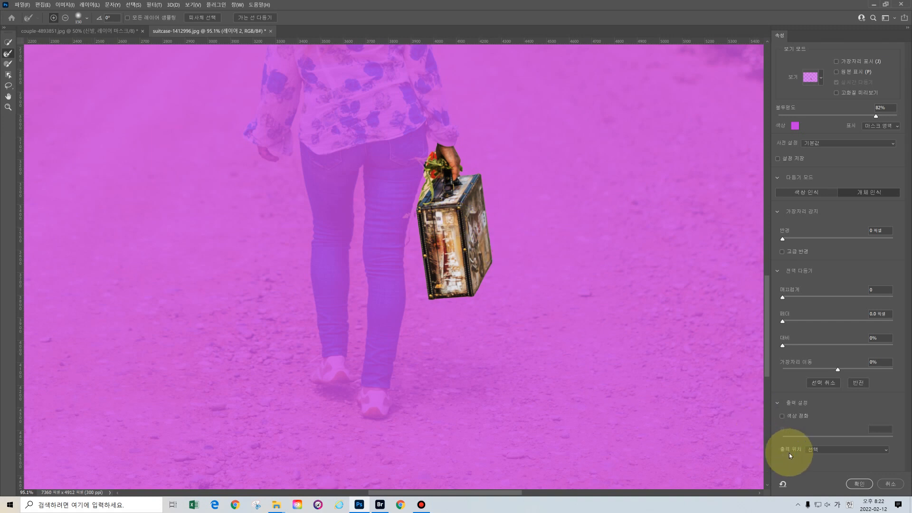
{"action": "left_click", "coordinate": [888, 451]}
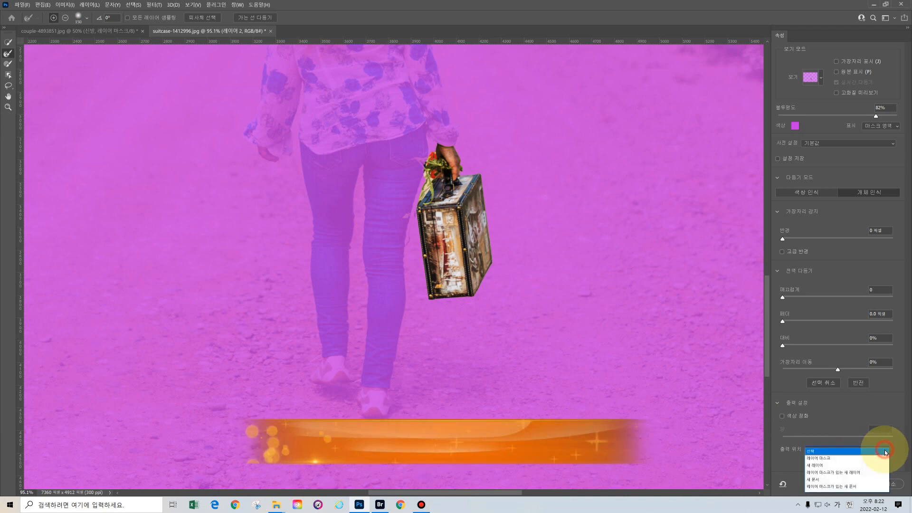
{"action": "left_click", "coordinate": [868, 459]}
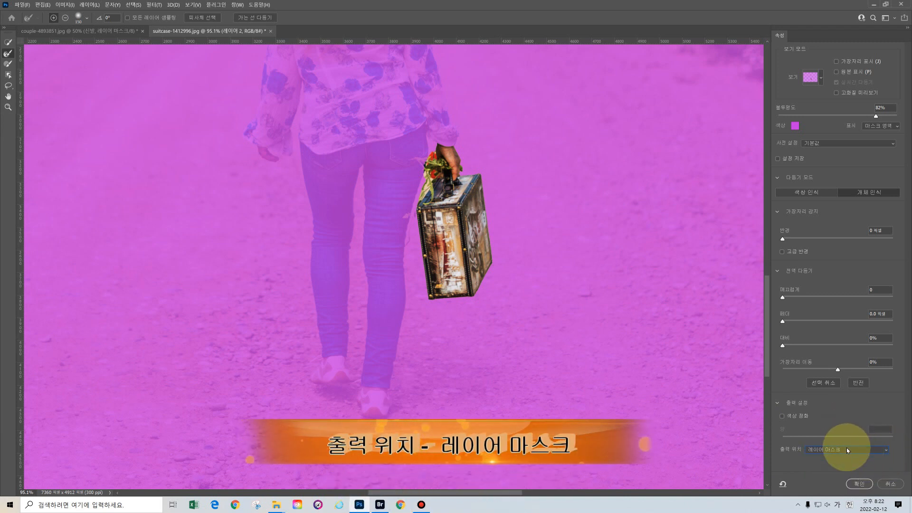
{"action": "left_click", "coordinate": [858, 484]}
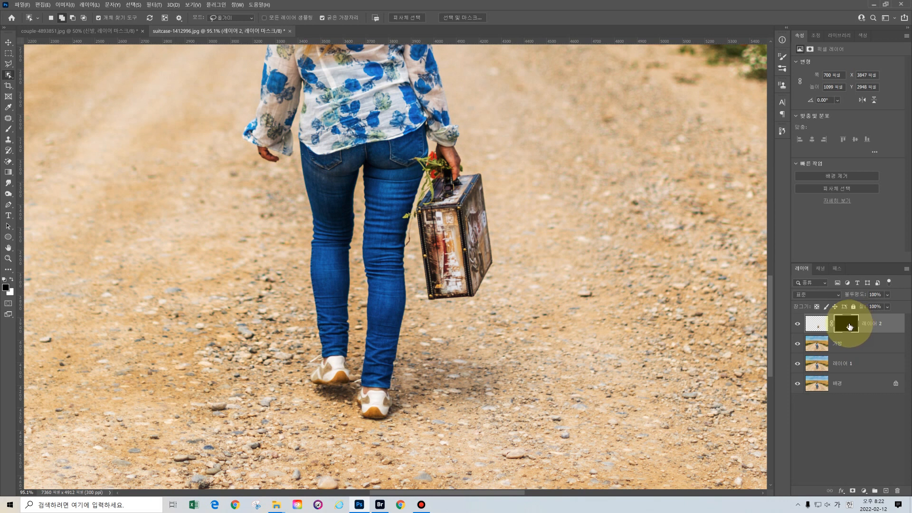
- Load the suitcase layer's mask as a selection and expand the selection by 5 pixels
{"action": "key", "text": "ctrl"}
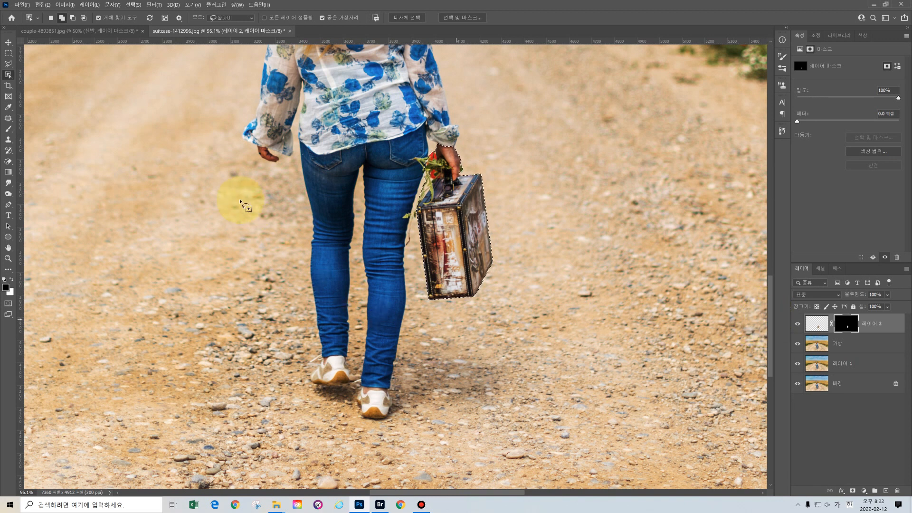
{"action": "left_click", "coordinate": [9, 248]}
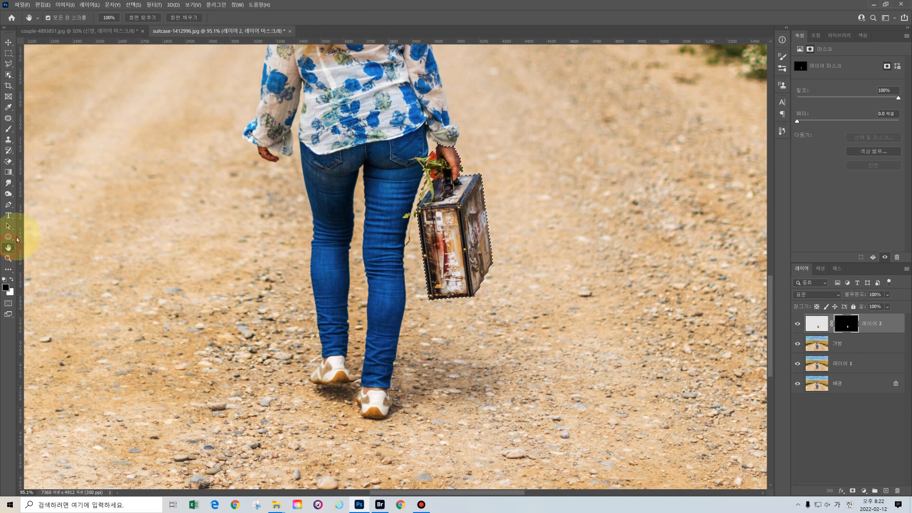
{"action": "left_click", "coordinate": [132, 5]}
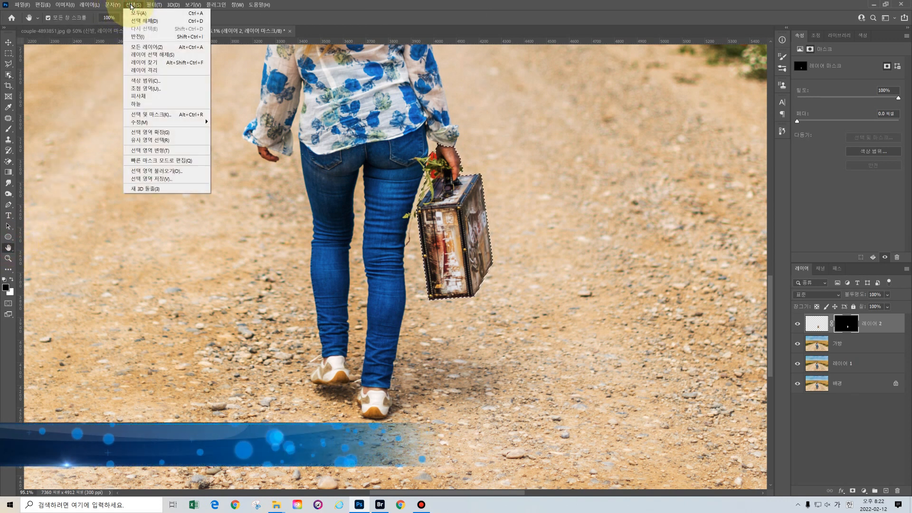
{"action": "mouse_move", "coordinate": [173, 125]}
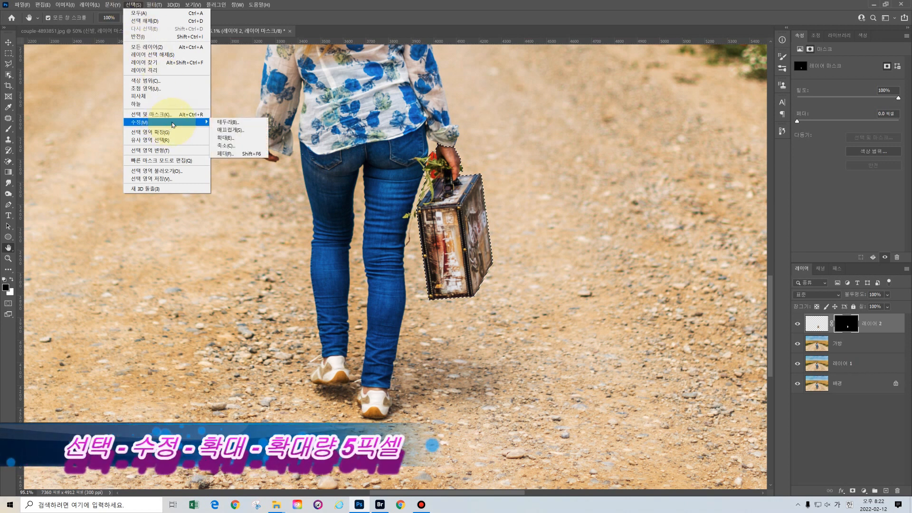
{"action": "left_click", "coordinate": [244, 138]}
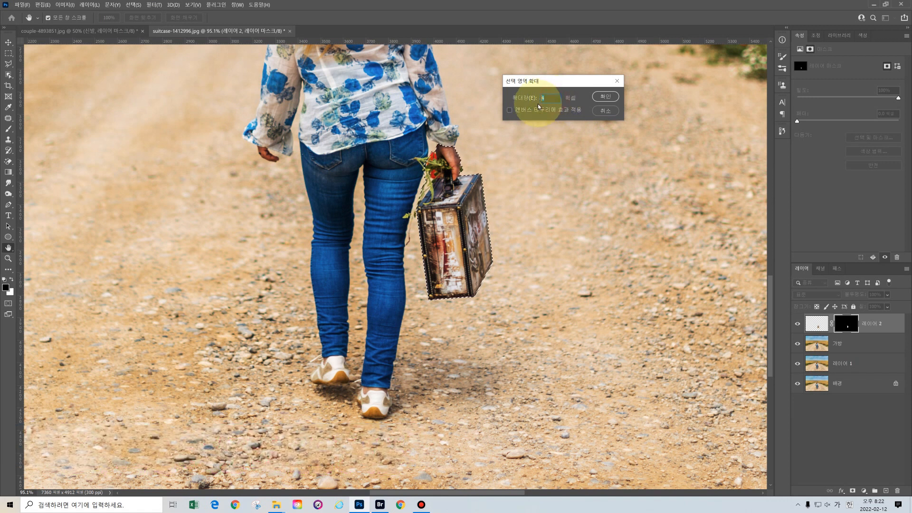
{"action": "type", "text": "5"}
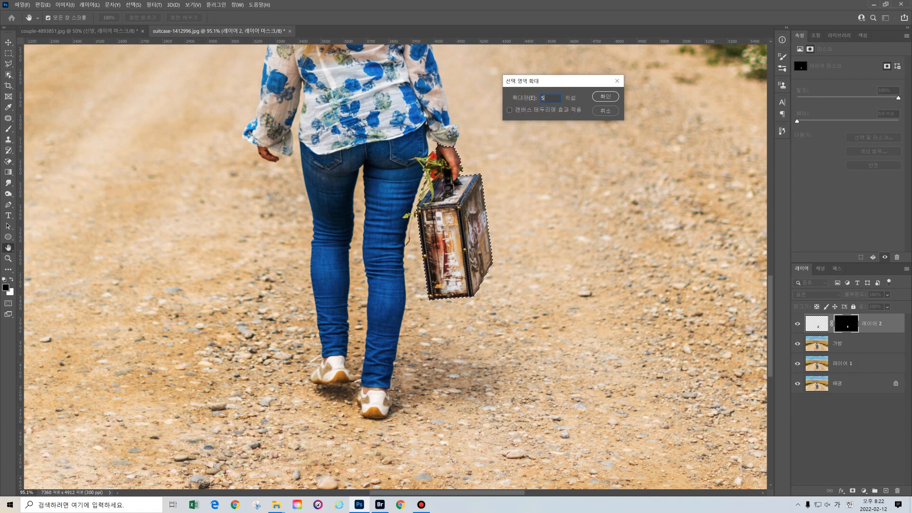
{"action": "left_click", "coordinate": [605, 97]}
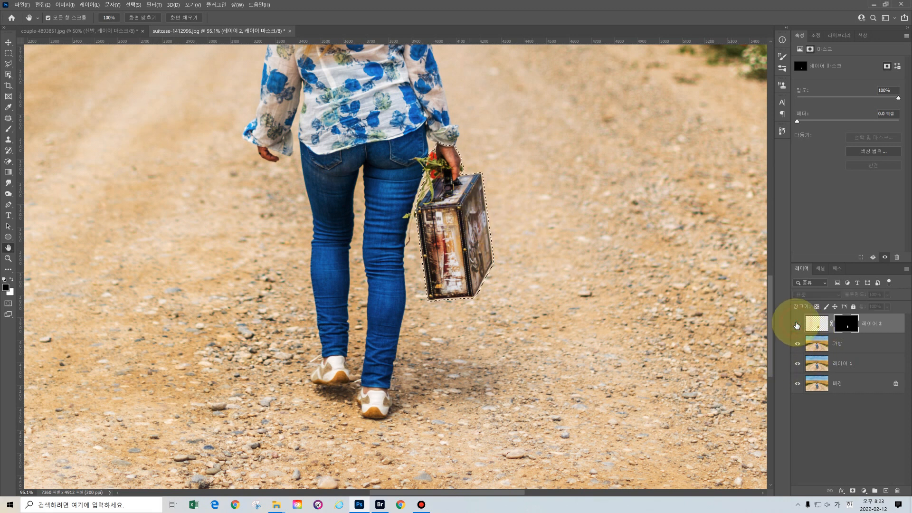
- Hide the masked suitcase layer and fill the selected area on the 가방 layer with Content-Aware at 100% opacity, removing the selection
{"action": "left_click", "coordinate": [799, 327]}
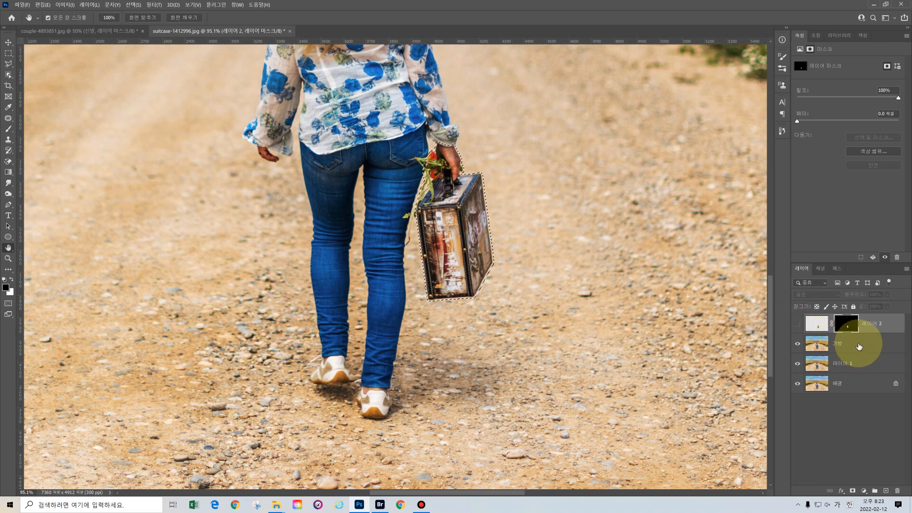
{"action": "left_click", "coordinate": [859, 346]}
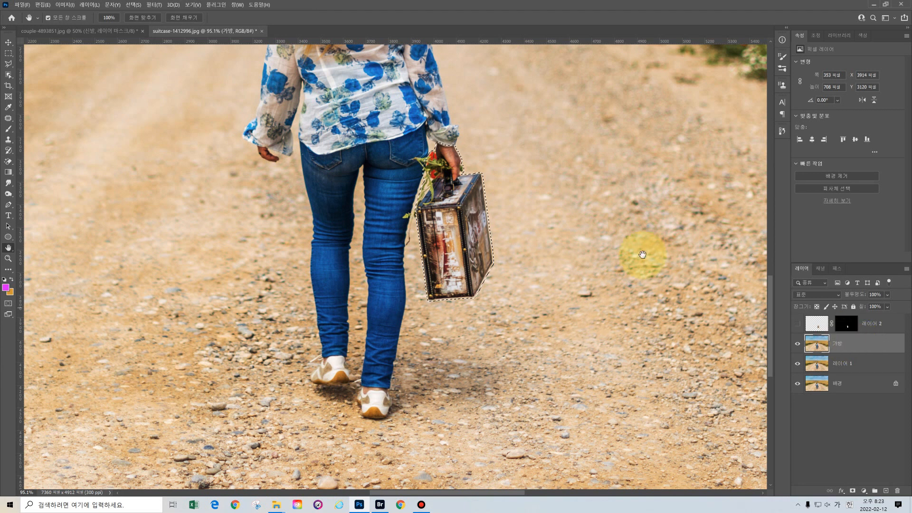
{"action": "left_click", "coordinate": [42, 5]}
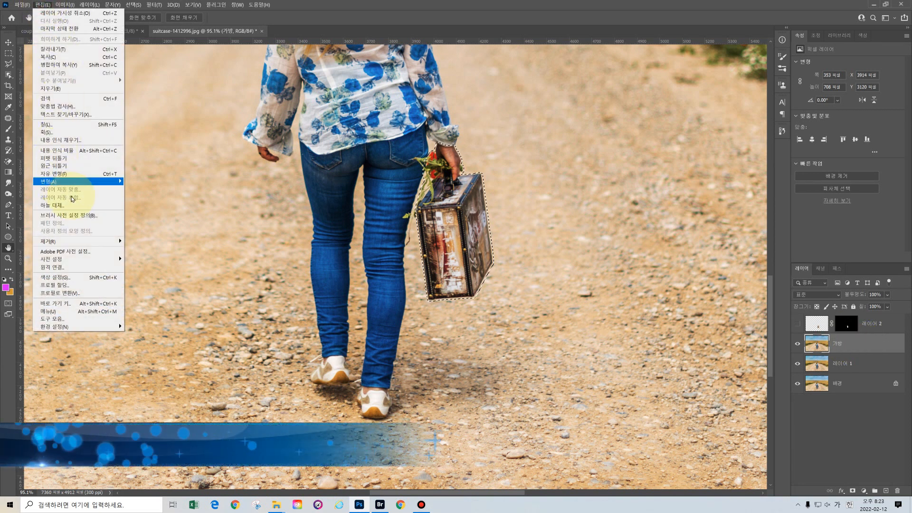
{"action": "left_click", "coordinate": [82, 125]}
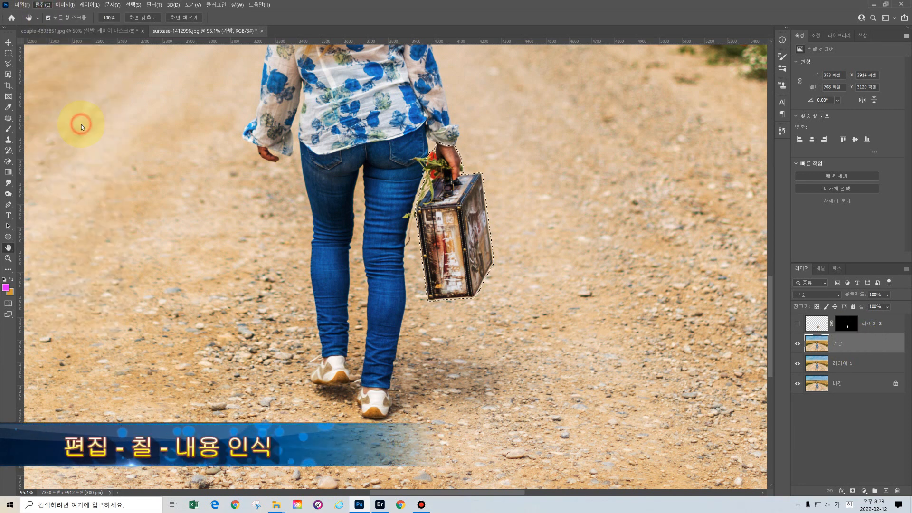
{"action": "left_click", "coordinate": [478, 113]}
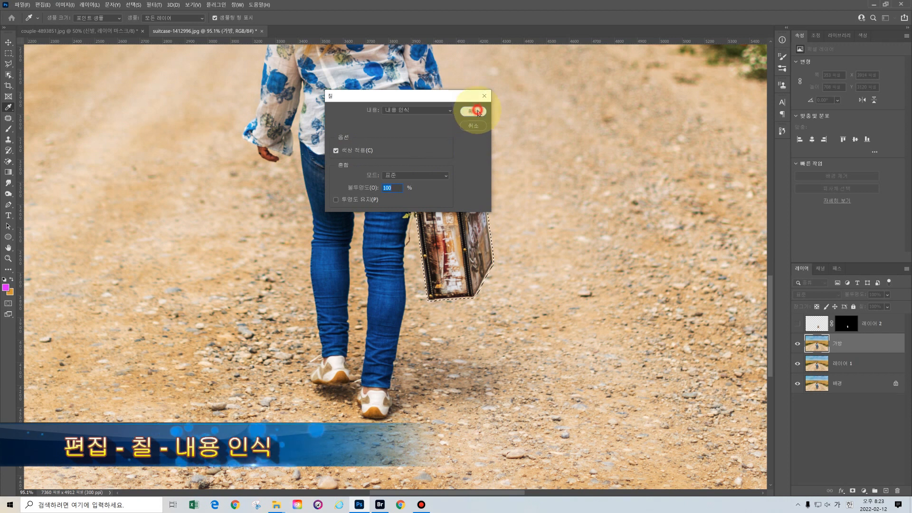
{"action": "key", "text": "h"}
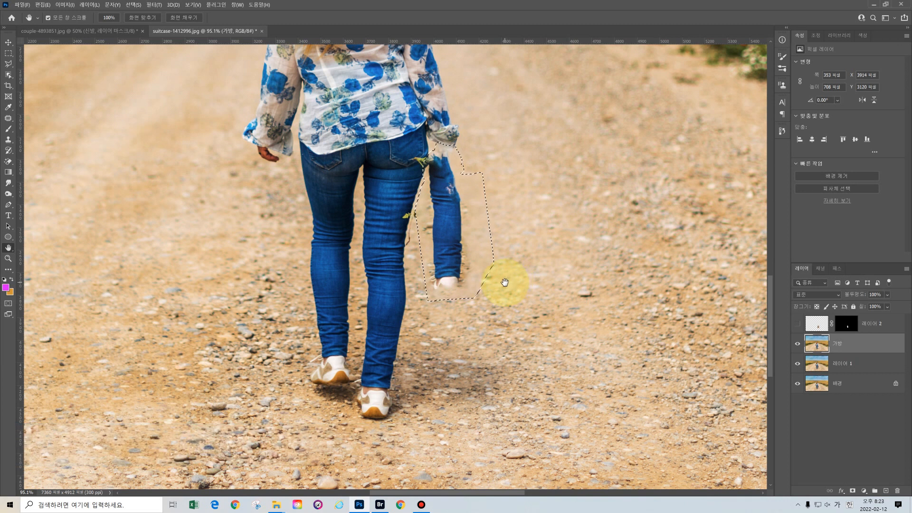
{"action": "key", "text": "ctrl+d"}
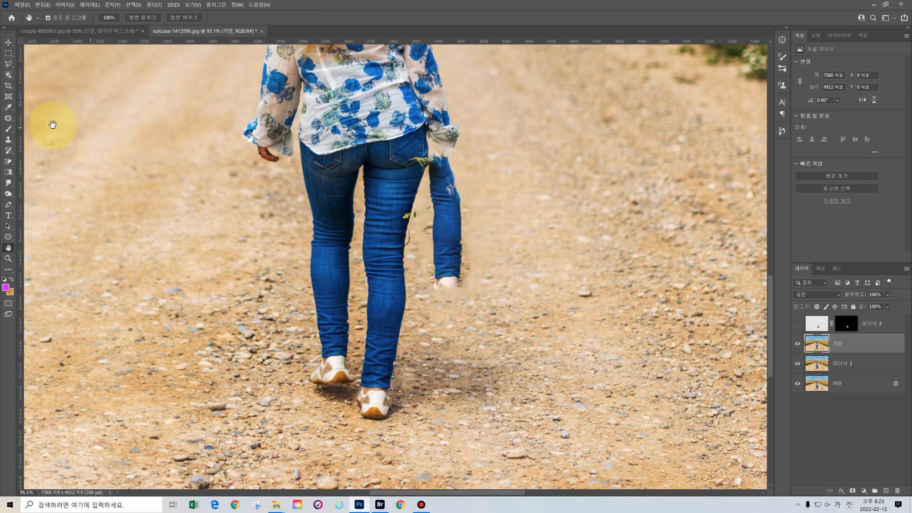
- Patch the stray third leg on the 가방 layer with nearby clean ground and deselect, keeping the masked suitcase layer hidden
{"action": "left_click", "coordinate": [9, 122]}
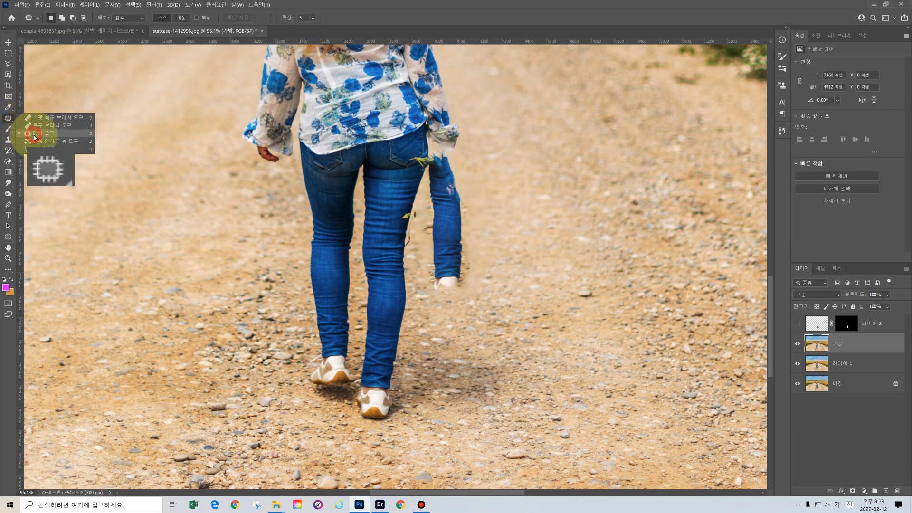
{"action": "left_click", "coordinate": [33, 134]}
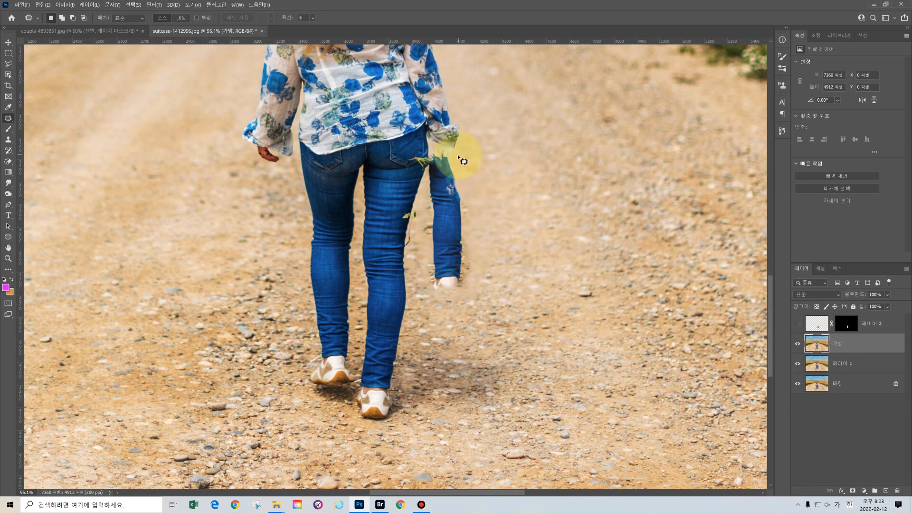
{"action": "mouse_move", "coordinate": [458, 153]}
{"action": "left_mouse_down"}
{"action": "mouse_move", "coordinate": [425, 161]}
{"action": "mouse_move", "coordinate": [425, 289]}
{"action": "mouse_move", "coordinate": [441, 311]}
{"action": "mouse_move", "coordinate": [475, 291]}
{"action": "mouse_move", "coordinate": [485, 170]}
{"action": "mouse_move", "coordinate": [452, 147]}
{"action": "left_mouse_up"}
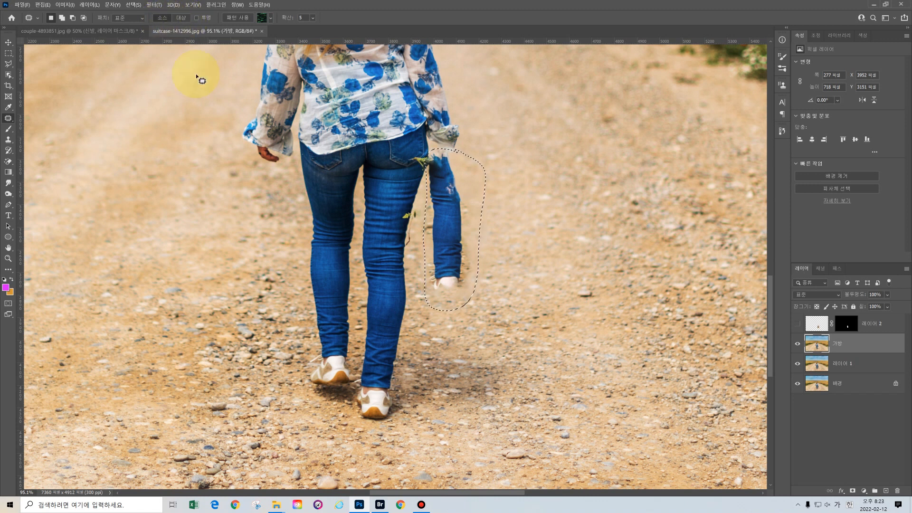
{"action": "left_click_drag", "start_coordinate": [452, 239], "coordinate": [537, 238]}
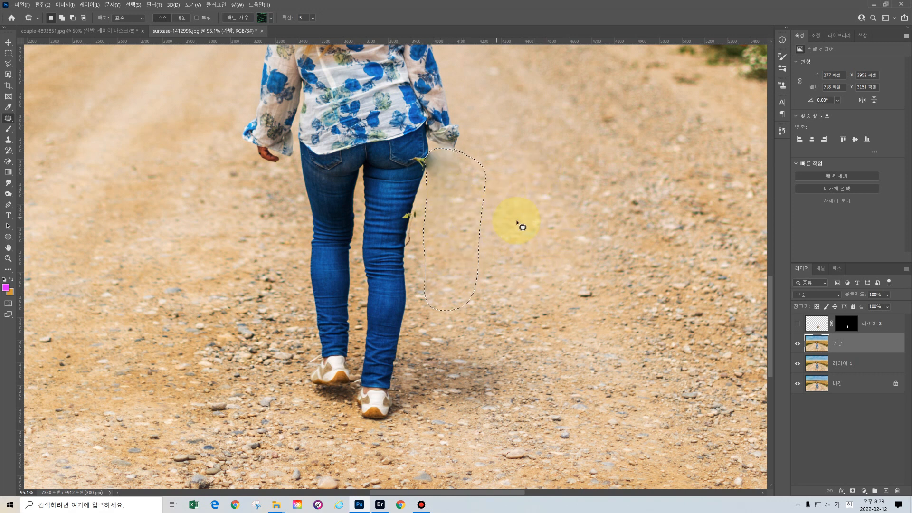
{"action": "key", "text": "ctrl+d"}
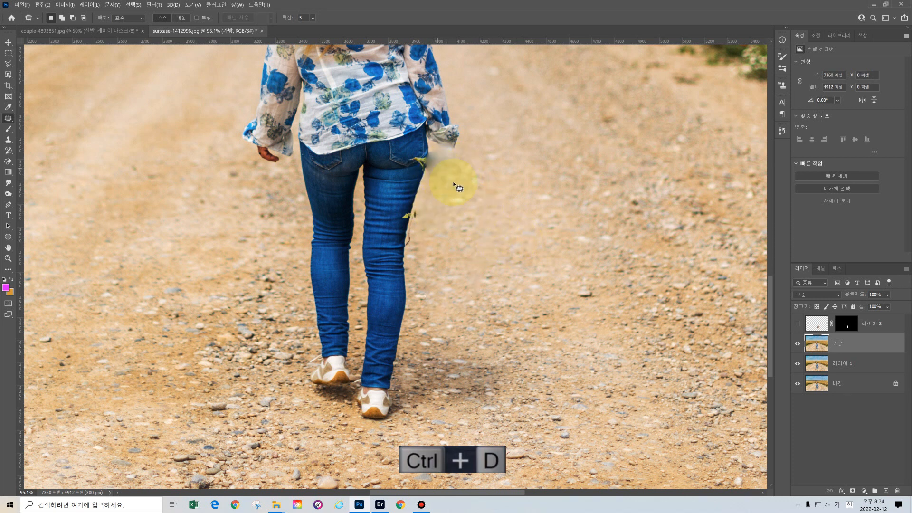
{"action": "left_click", "coordinate": [798, 324]}
{"action": "left_click", "coordinate": [799, 325]}
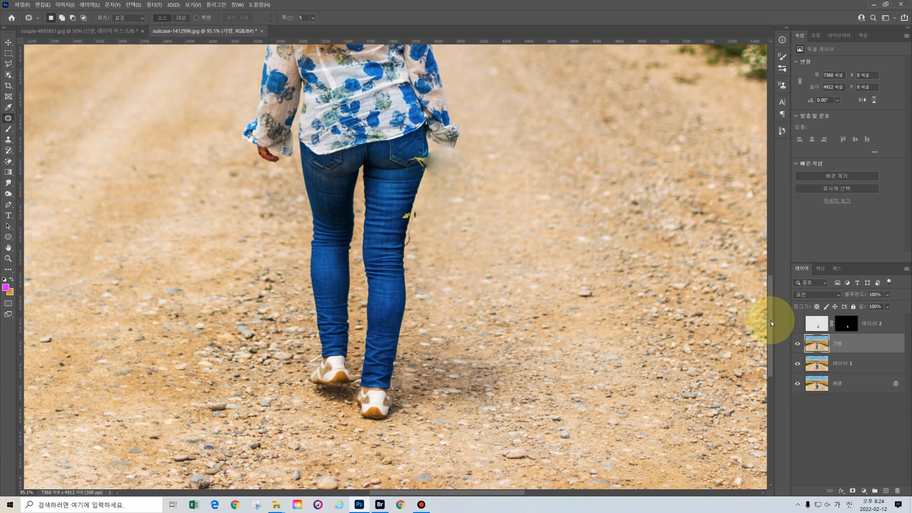
- Copy a polygonal area around both legs below the hips, about 841 by 1262 px with 15 px feather, onto a new layer
{"action": "left_click", "coordinate": [7, 65]}
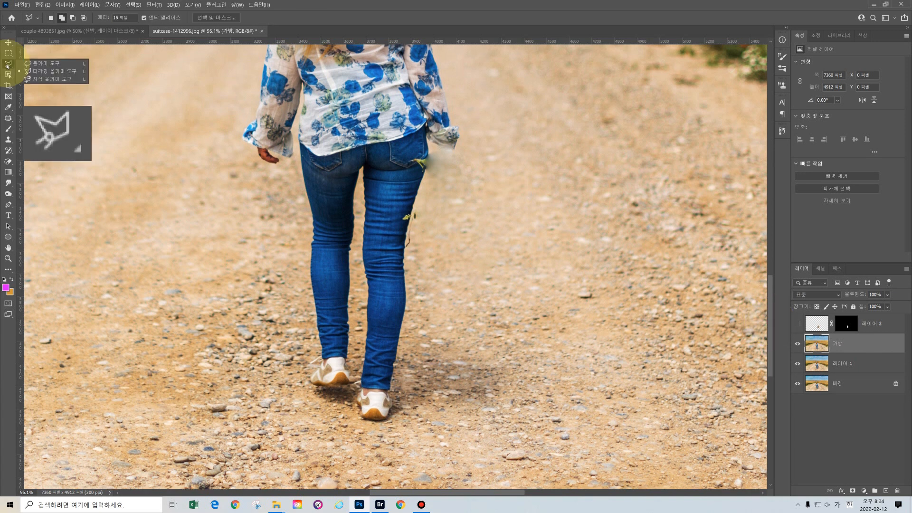
{"action": "left_click", "coordinate": [30, 74]}
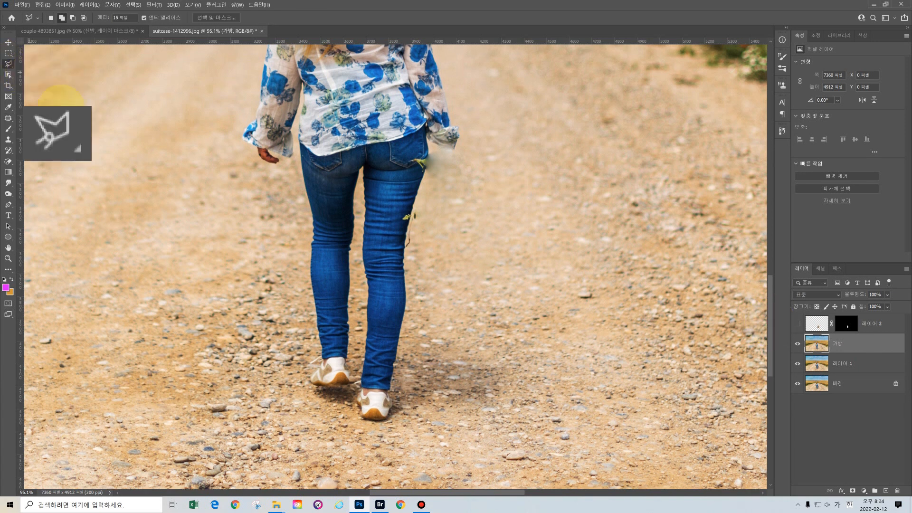
{"action": "left_click", "coordinate": [260, 177]}
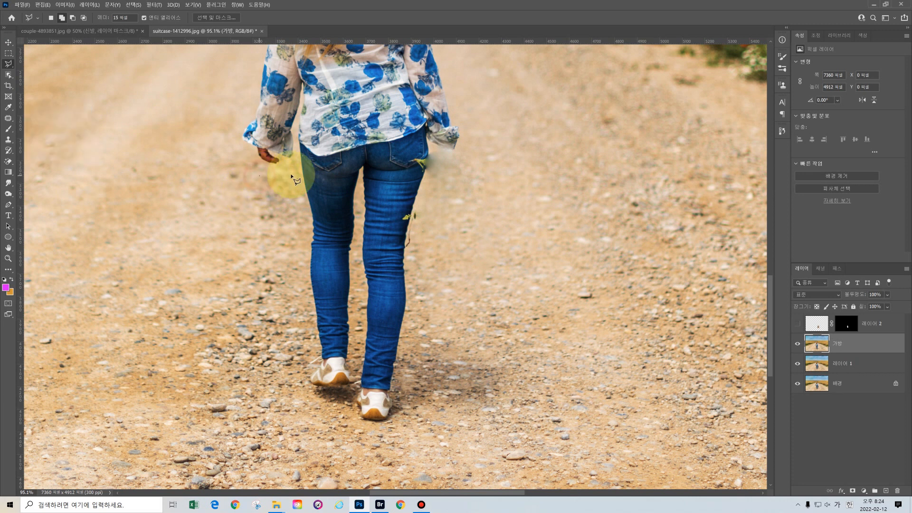
{"action": "left_click", "coordinate": [329, 175]}
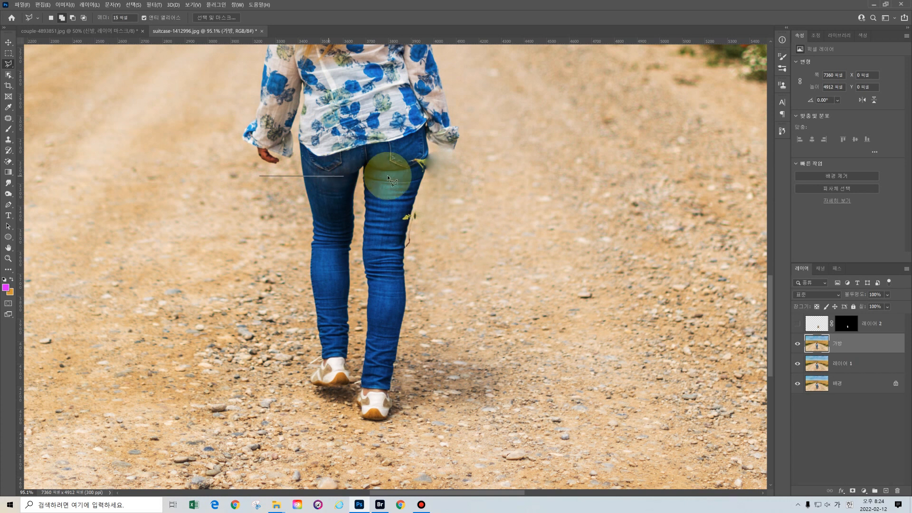
{"action": "left_click", "coordinate": [436, 170]}
{"action": "left_click", "coordinate": [417, 286]}
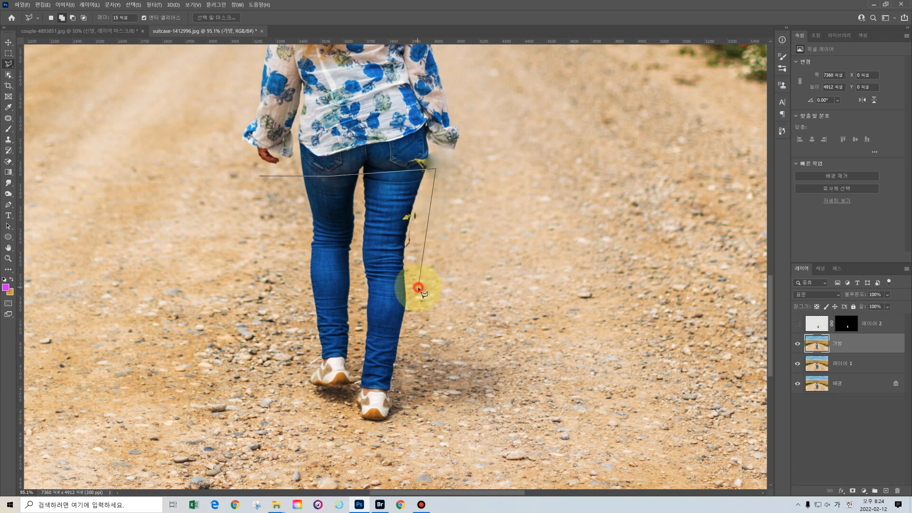
{"action": "left_click", "coordinate": [406, 432]}
{"action": "left_click", "coordinate": [348, 437]}
{"action": "left_click", "coordinate": [284, 413]}
{"action": "left_click", "coordinate": [292, 390]}
{"action": "left_click", "coordinate": [287, 206]}
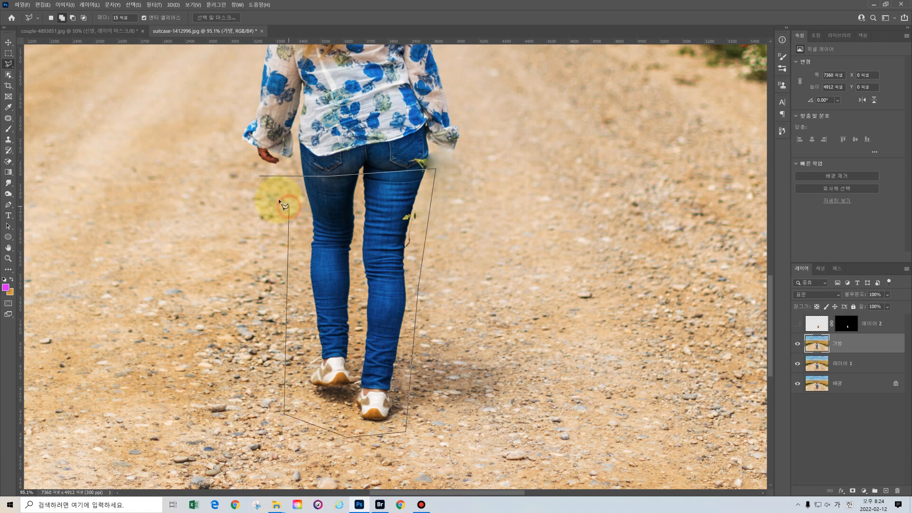
{"action": "left_click", "coordinate": [260, 175]}
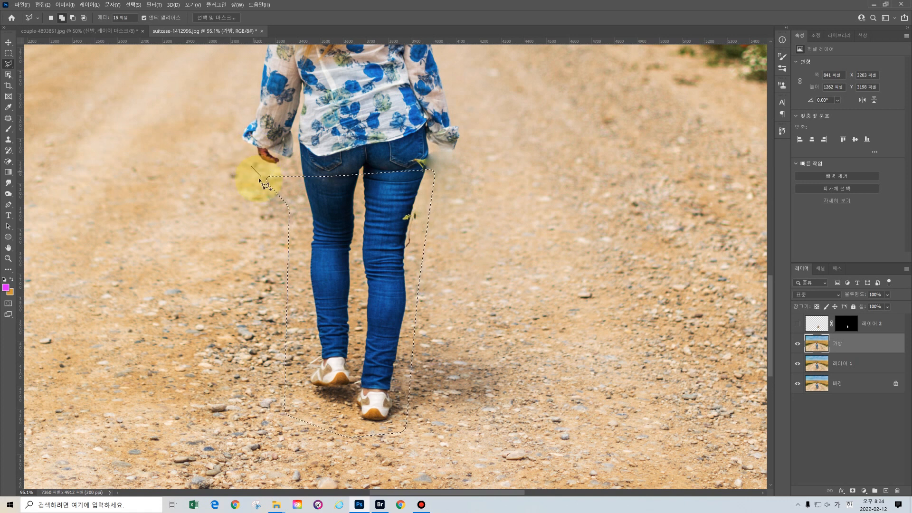
{"action": "left_click", "coordinate": [262, 178]}
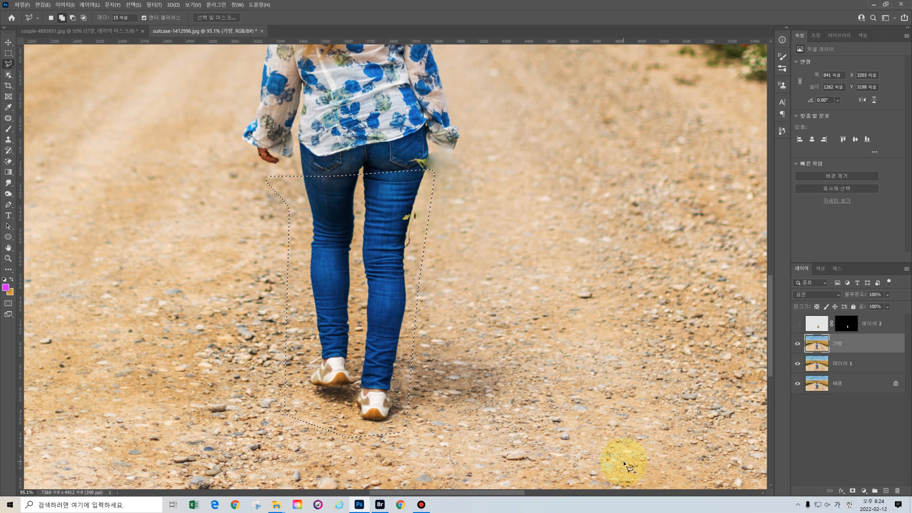
{"action": "key", "text": "ctrl+j"}
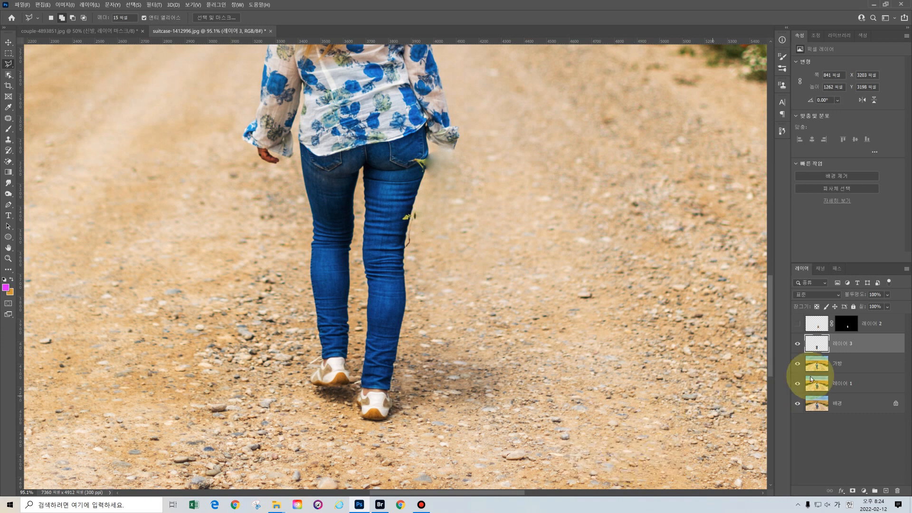
- Start Puppet Warp on the copied legs layer and place four pins across the upper edge of its mesh
{"action": "left_click", "coordinate": [41, 6]}
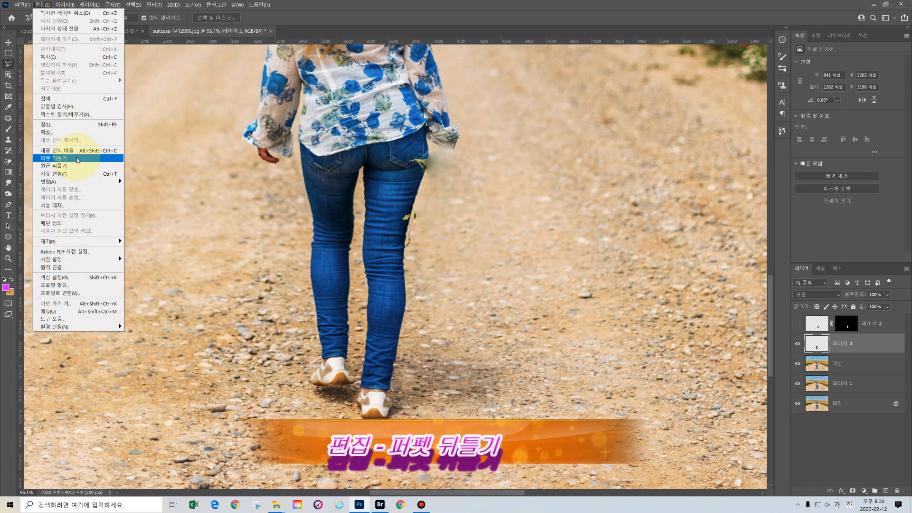
{"action": "left_click", "coordinate": [77, 159]}
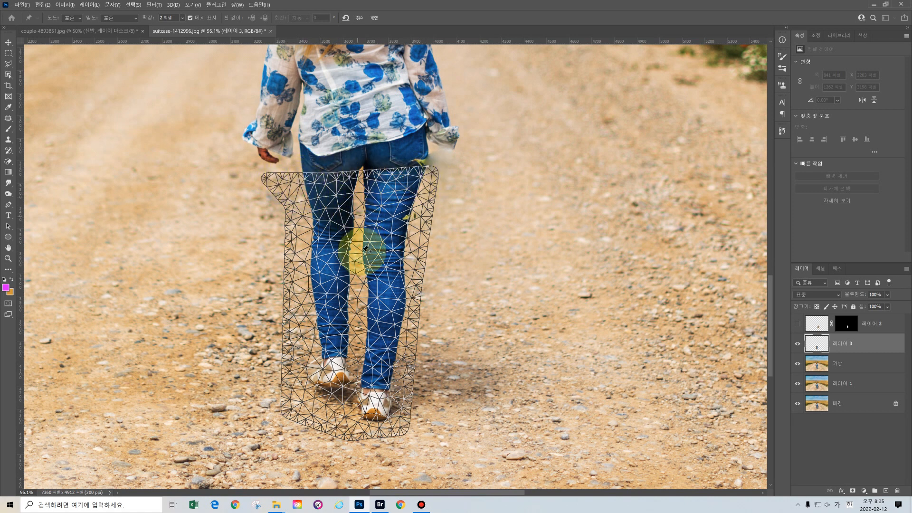
{"action": "left_click", "coordinate": [278, 177]}
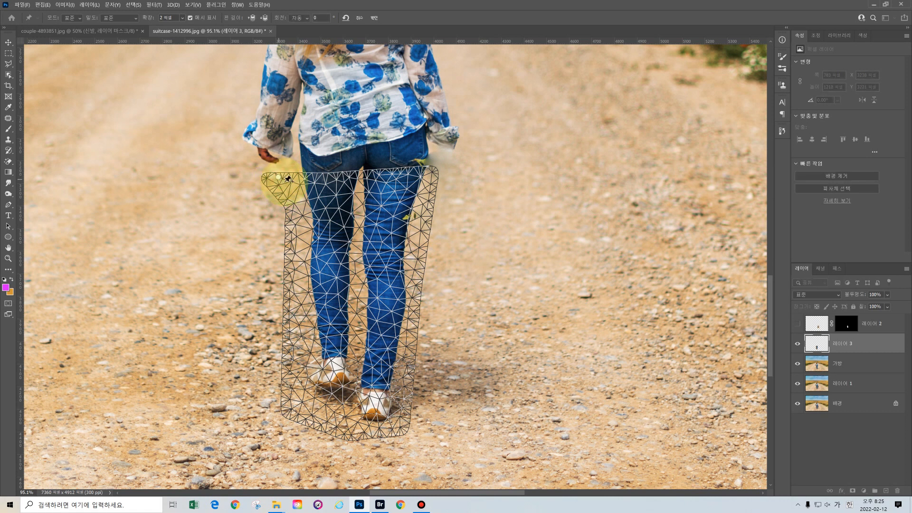
{"action": "left_click", "coordinate": [325, 176]}
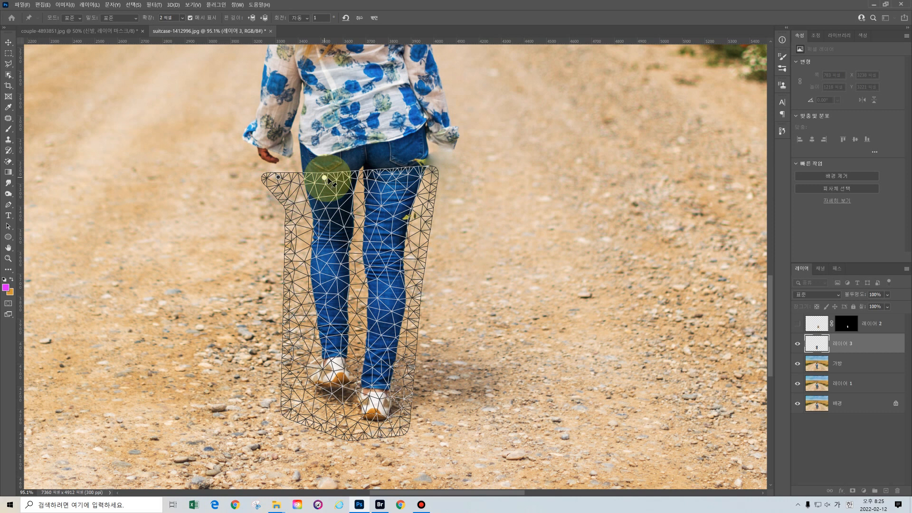
{"action": "left_click", "coordinate": [379, 175]}
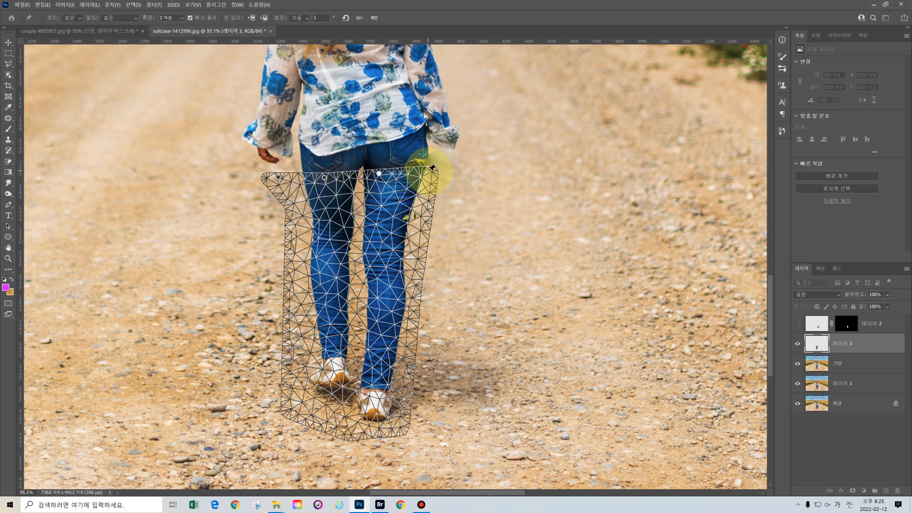
{"action": "left_click", "coordinate": [429, 170]}
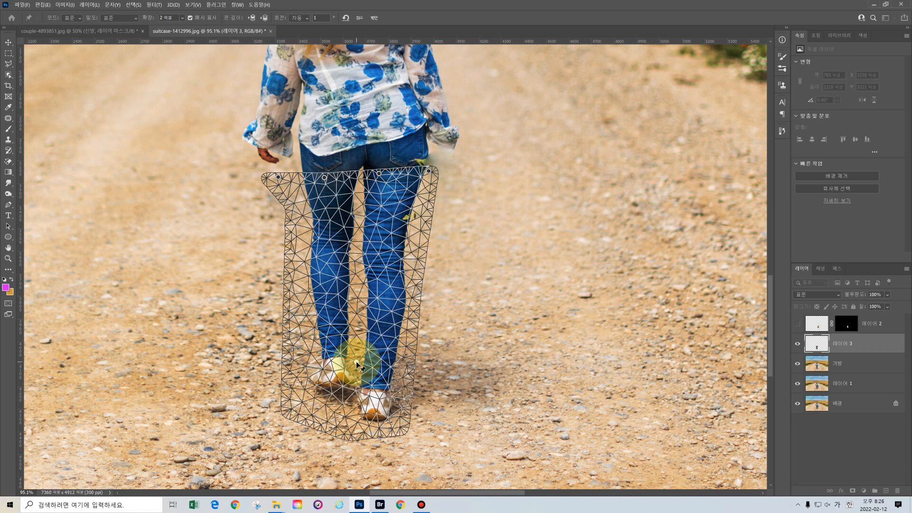
- Pull a new pin between the ankles downward until the legs layer is about 1347 px tall, and apply the warp
{"action": "left_click_drag", "start_coordinate": [356, 362], "coordinate": [359, 398]}
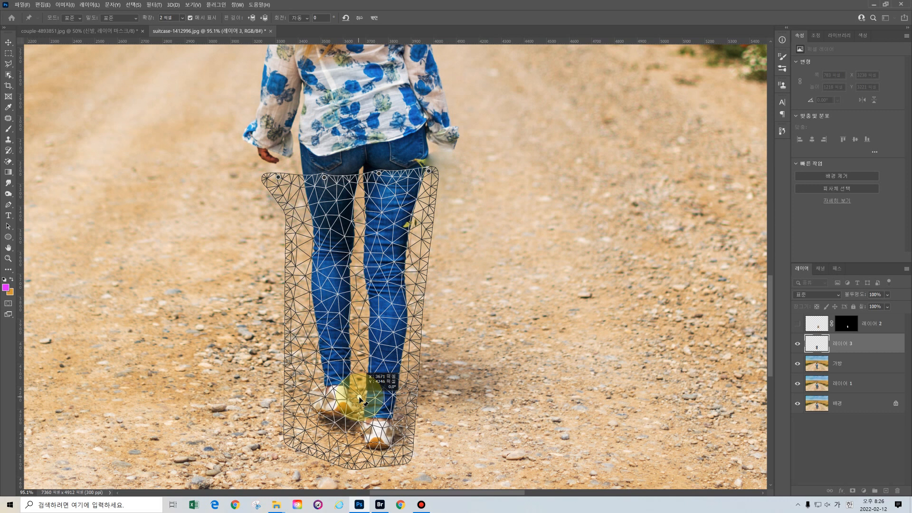
{"action": "left_click_drag", "start_coordinate": [360, 400], "coordinate": [360, 401]}
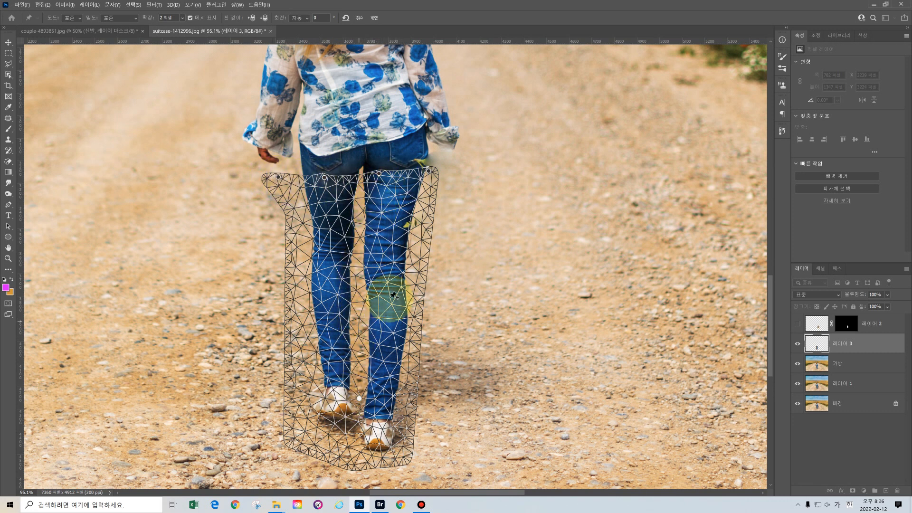
{"action": "left_click", "coordinate": [376, 20]}
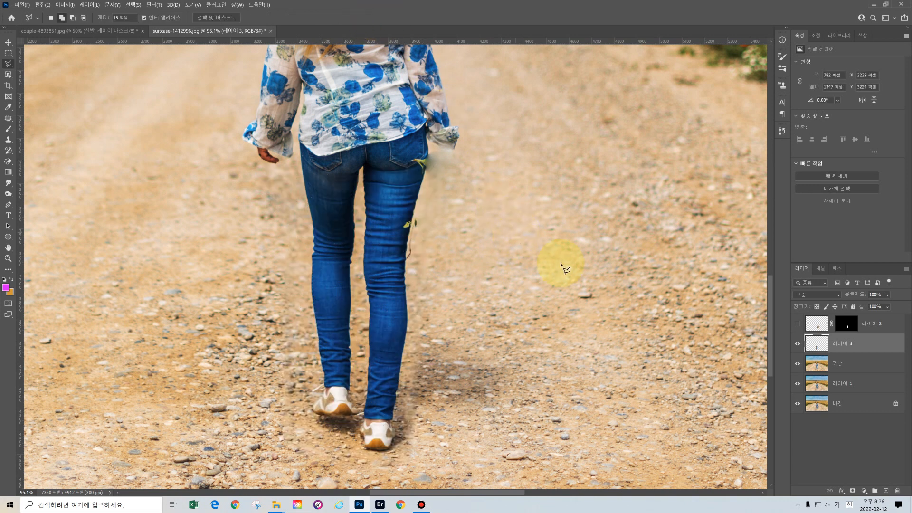
- Show the masked suitcase layer again and compare the lengthened legs with the original 배경 layer
{"action": "left_click", "coordinate": [798, 326]}
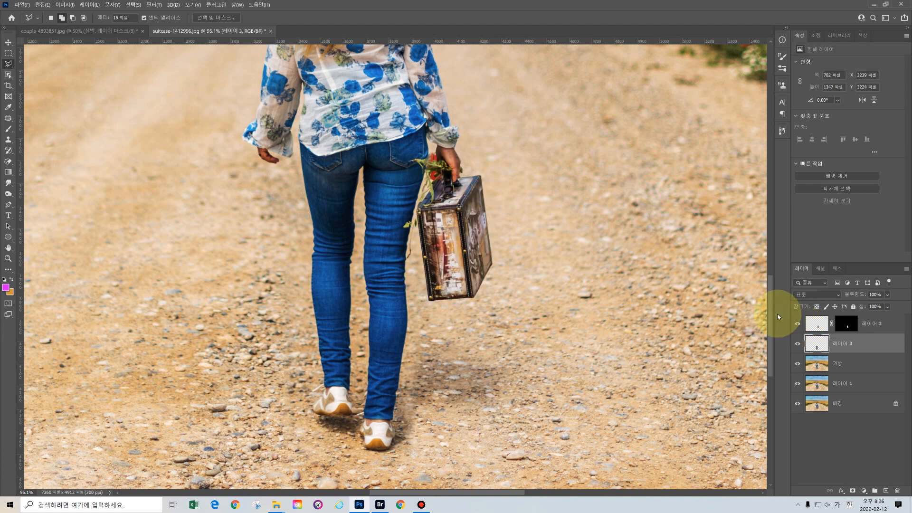
{"action": "left_click_drag", "start_coordinate": [459, 160], "coordinate": [476, 187]}
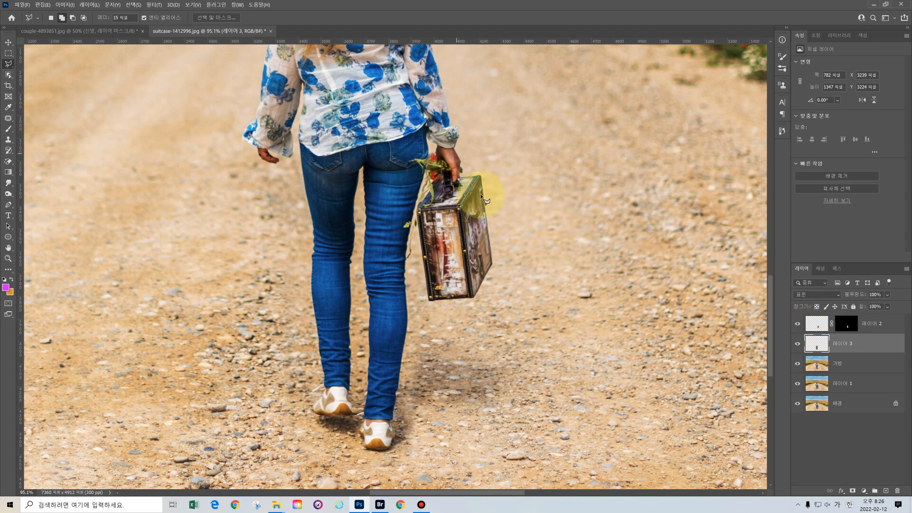
{"action": "left_click", "coordinate": [799, 406], "text": "alt"}
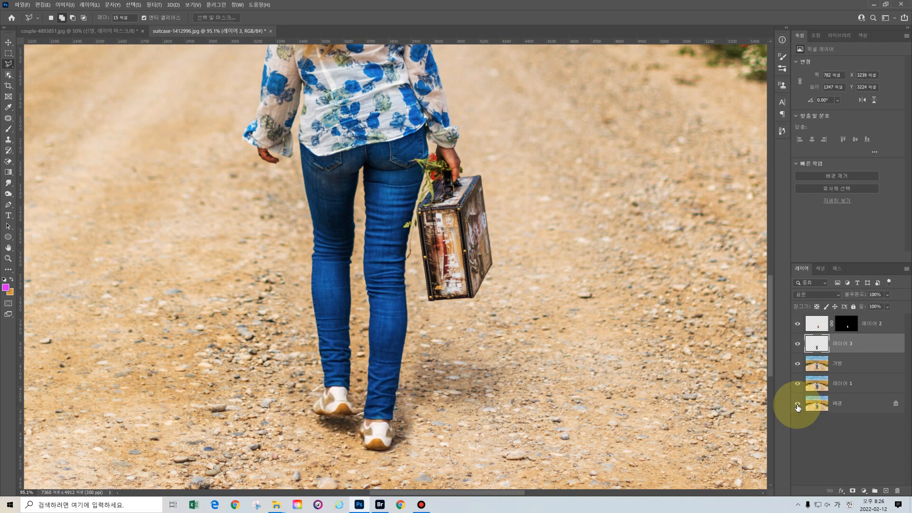
{"action": "left_click", "coordinate": [798, 407], "text": "alt"}
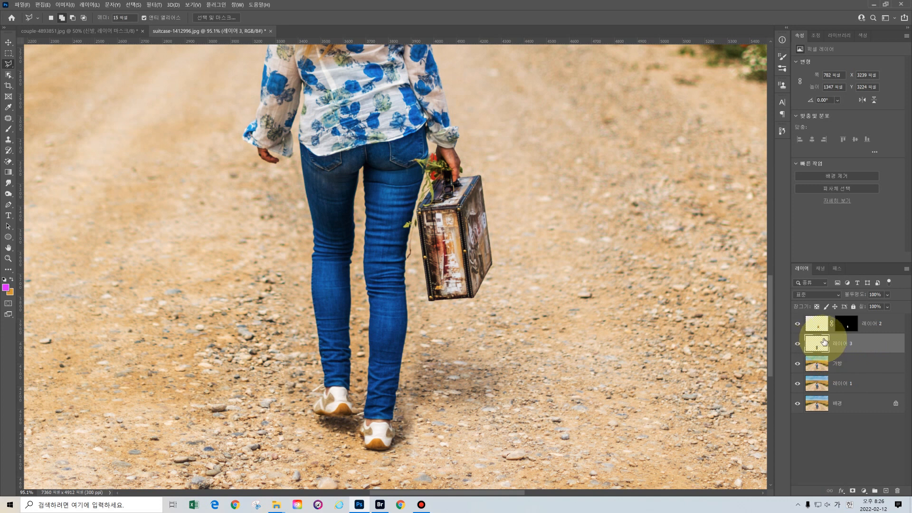
- Add a layer mask to the stretched legs layer and blend the ground on both sides of the legs with a black brush at 31% opacity
{"action": "left_click", "coordinate": [853, 491]}
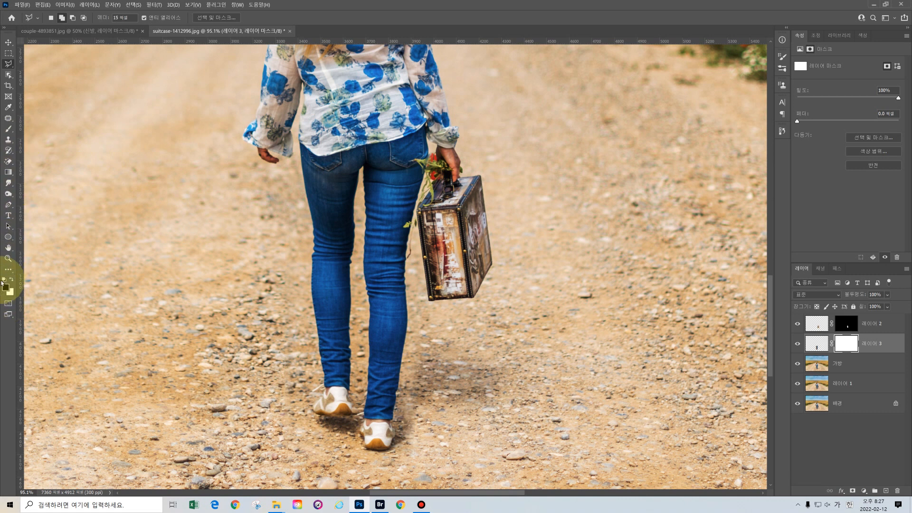
{"action": "left_click", "coordinate": [8, 132]}
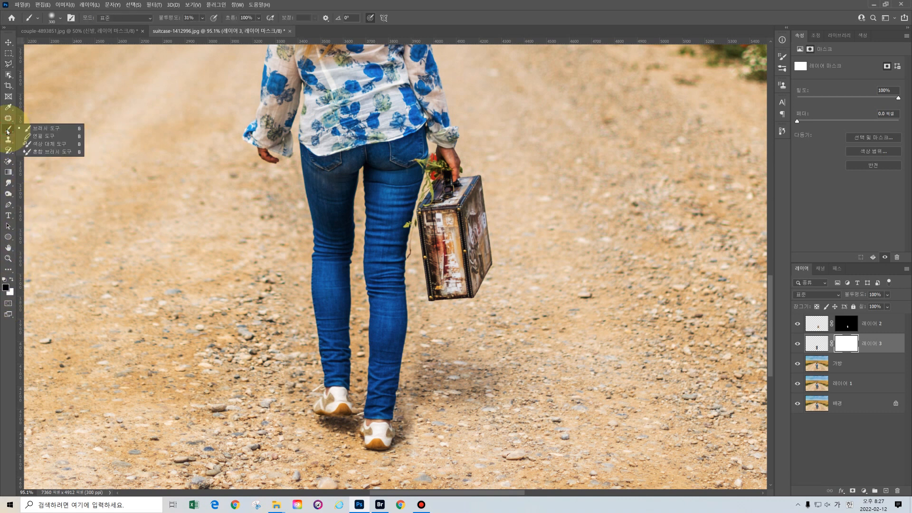
{"action": "left_click", "coordinate": [38, 127]}
{"action": "left_click_drag", "start_coordinate": [263, 305], "coordinate": [265, 402]}
{"action": "mouse_move", "coordinate": [259, 324]}
{"action": "left_mouse_down"}
{"action": "mouse_move", "coordinate": [260, 383]}
{"action": "mouse_move", "coordinate": [269, 365]}
{"action": "left_mouse_up"}
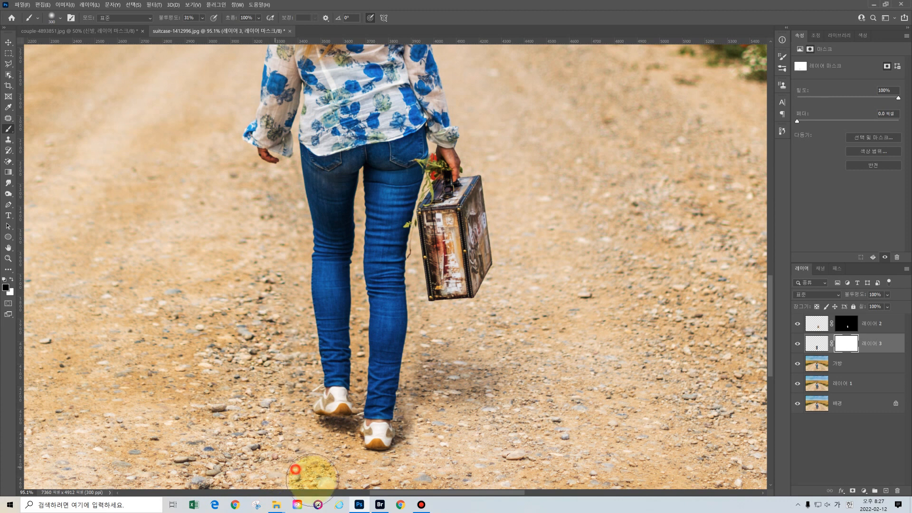
{"action": "left_click_drag", "start_coordinate": [465, 352], "coordinate": [457, 444]}
{"action": "left_click_drag", "start_coordinate": [447, 379], "coordinate": [460, 426]}
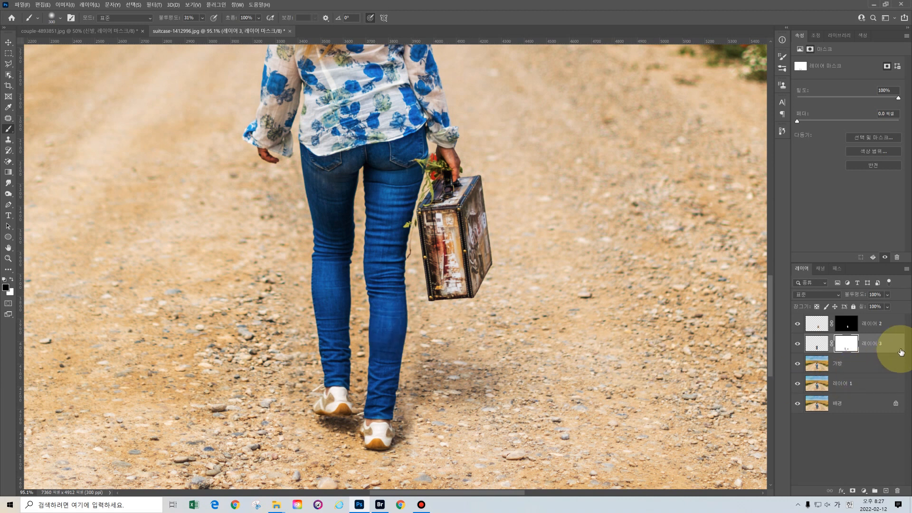
- Stamp all visible layers onto a new layer above the suitcase layer and compare the whole image with the original 배경 layer
{"action": "left_click", "coordinate": [885, 325]}
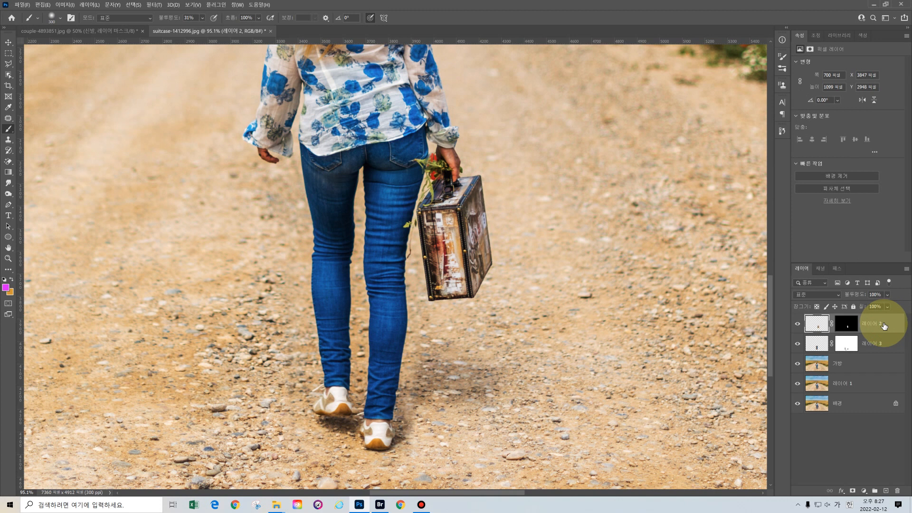
{"action": "key", "text": "ctrl+shift+alt+e"}
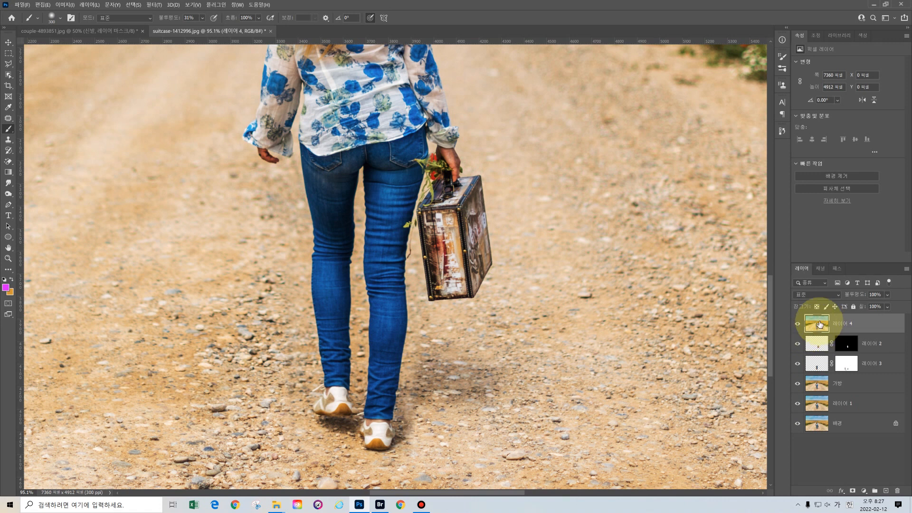
{"action": "scroll", "coordinate": [774, 294], "scroll_direction": "up", "scroll_amount": 3}
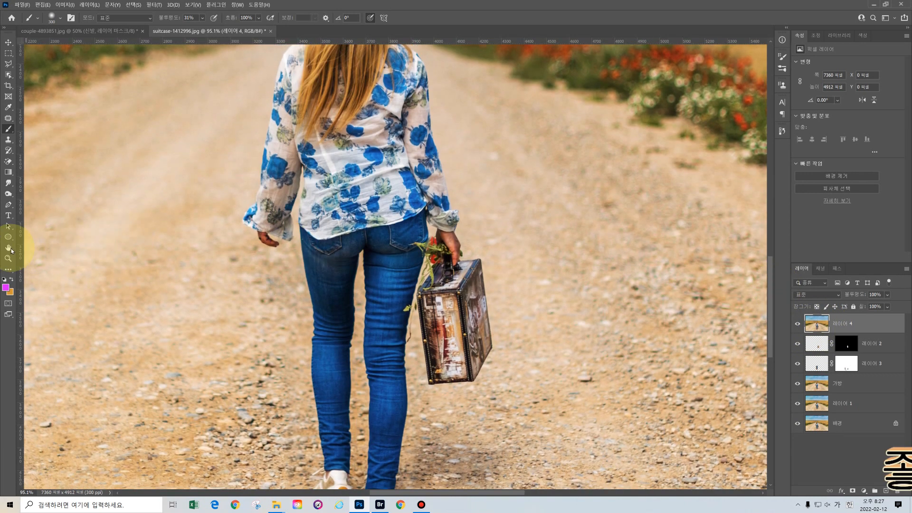
{"action": "double_click", "coordinate": [9, 248]}
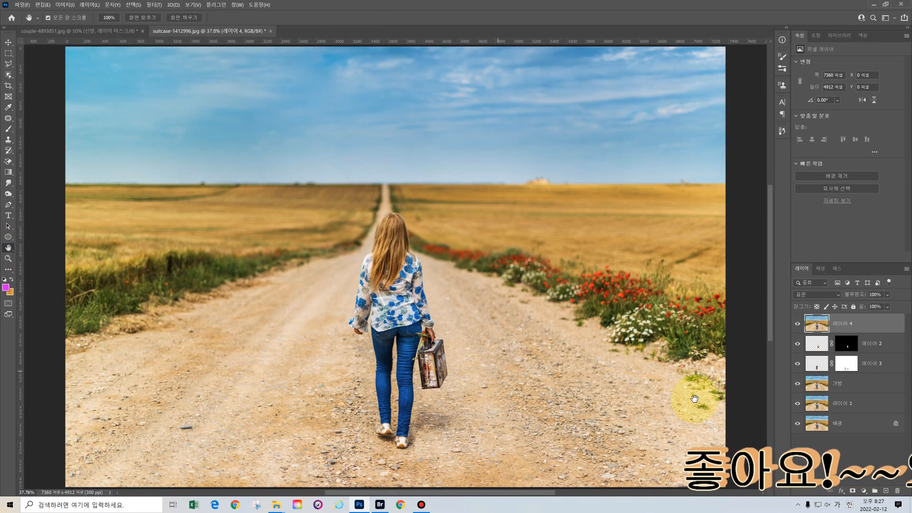
{"action": "left_click", "coordinate": [798, 424], "text": "alt"}
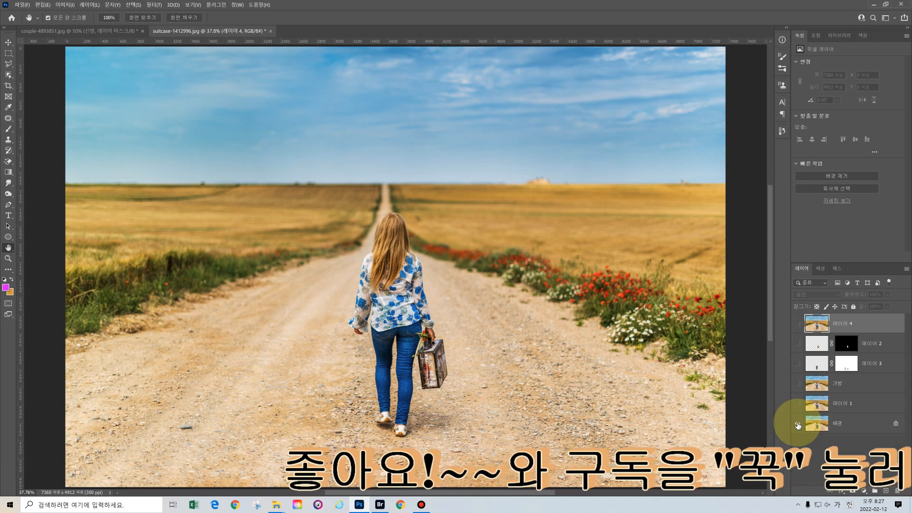
{"action": "left_click", "coordinate": [798, 424], "text": "alt"}
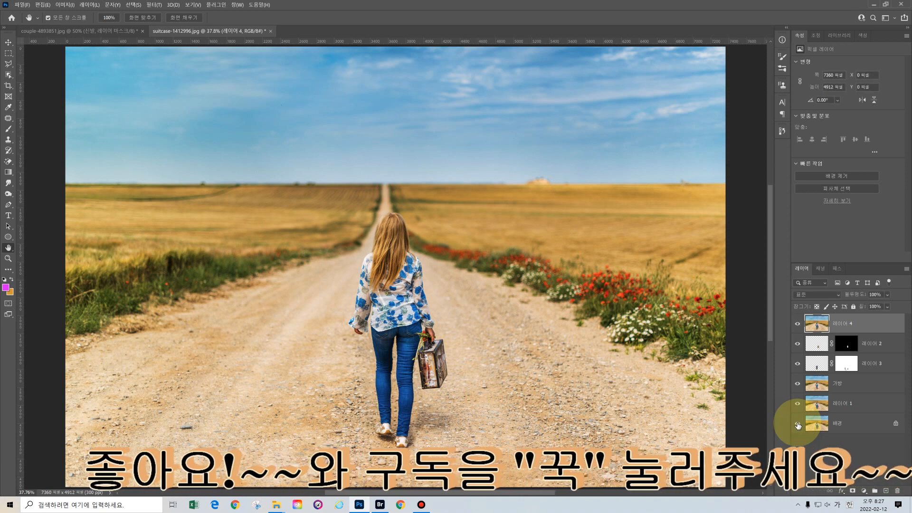
{"action": "left_click", "coordinate": [798, 424], "text": "alt"}
{"action": "left_click", "coordinate": [798, 424], "text": "alt"}
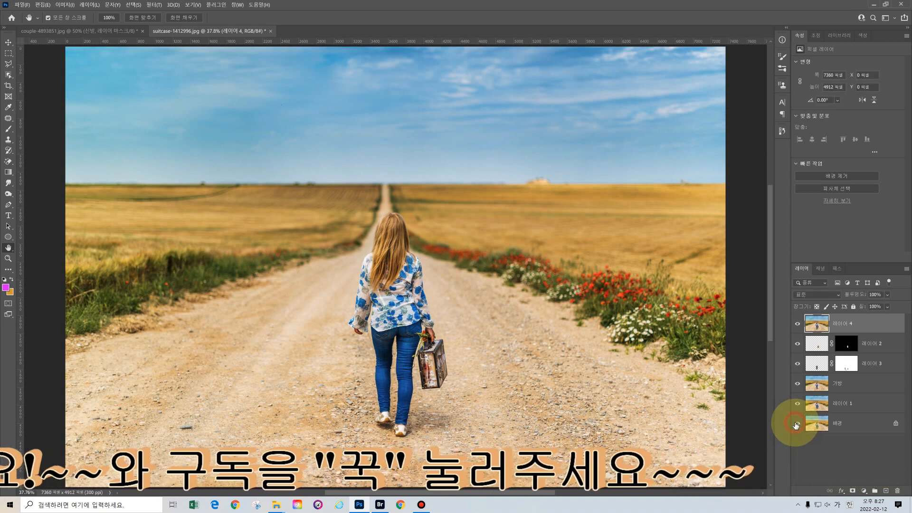